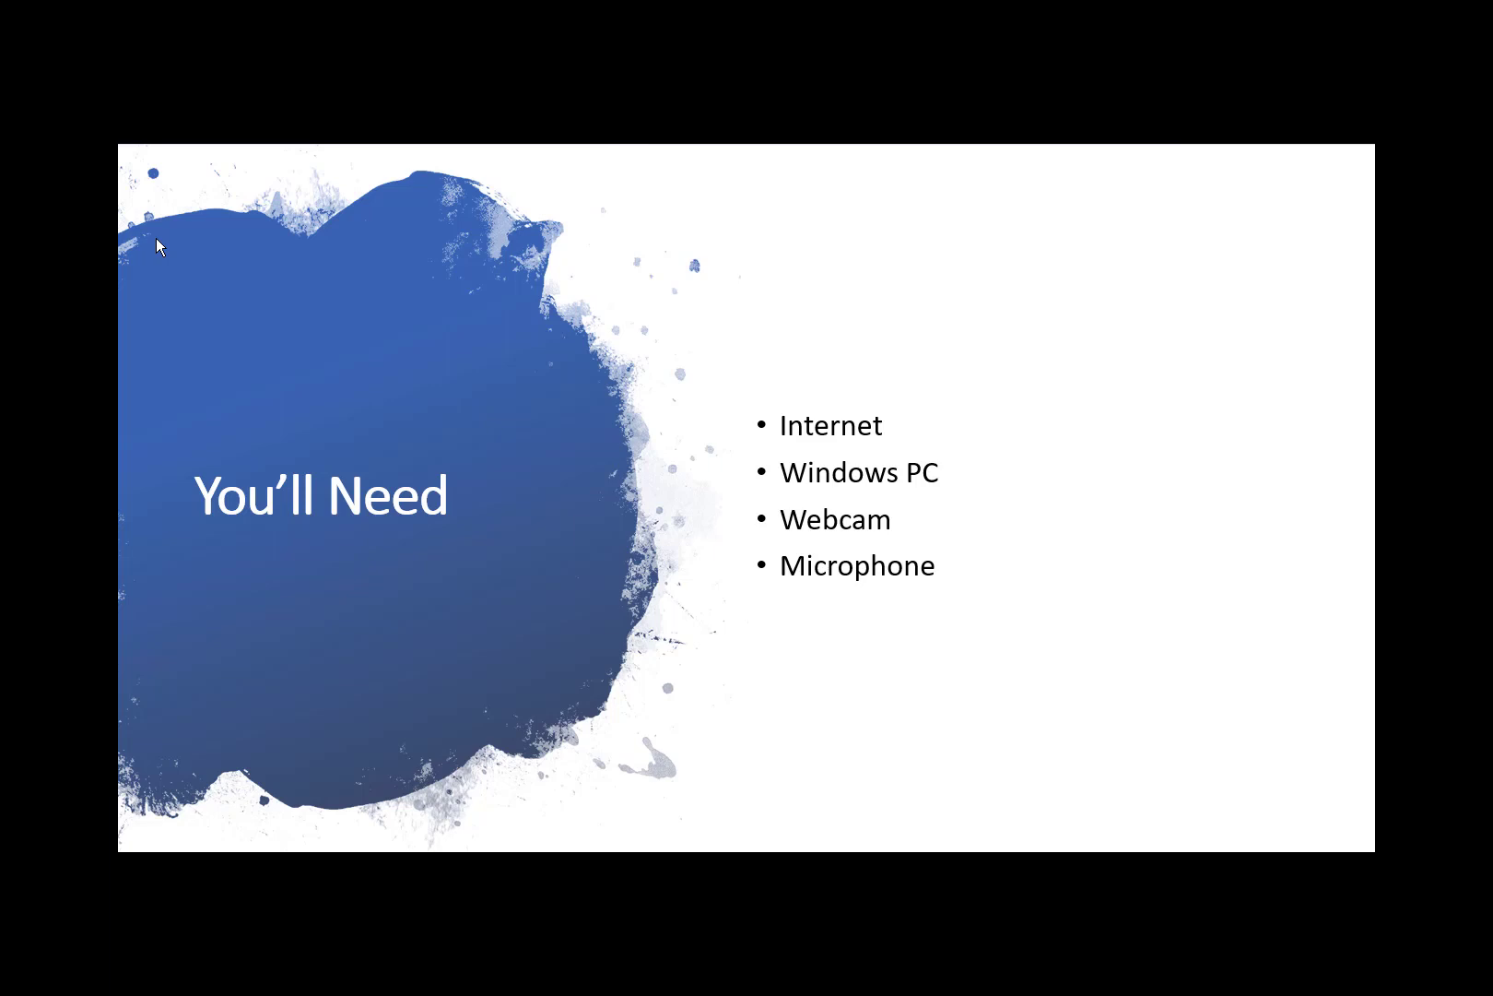
- Leave the PowerPoint slideshow and bring up the zoom.us page in Edge
{"action": "key", "text": "alt+Tab"}
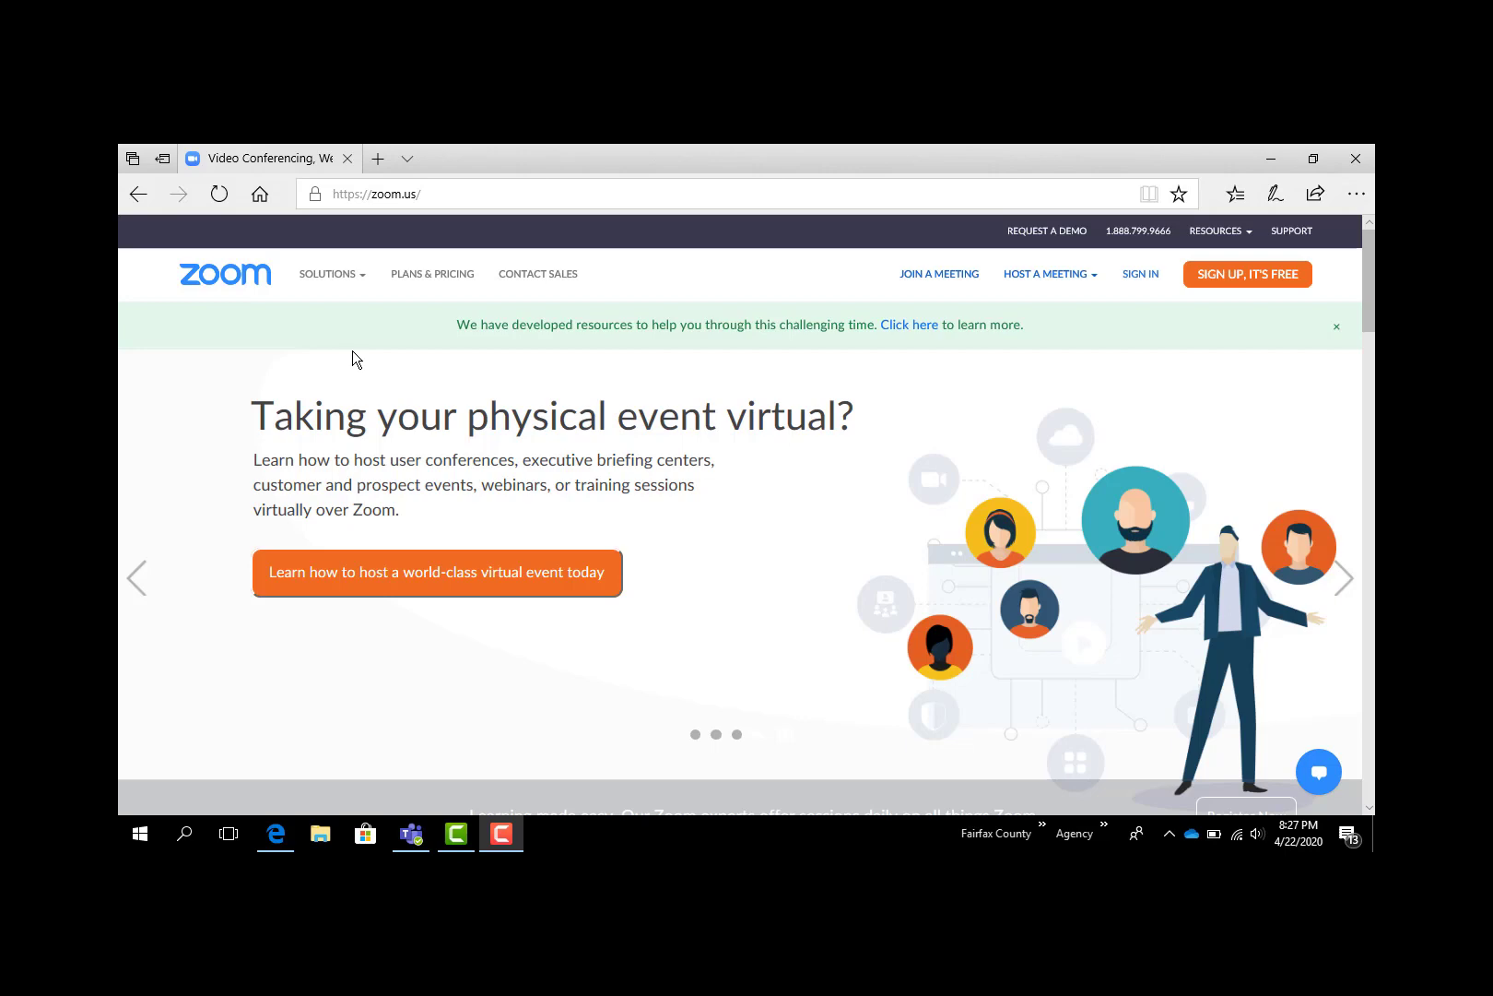
- Go to the zoom.us/join page from the site's top navigation
{"action": "mouse_move", "coordinate": [359, 276]}
{"action": "left_click", "coordinate": [917, 280]}
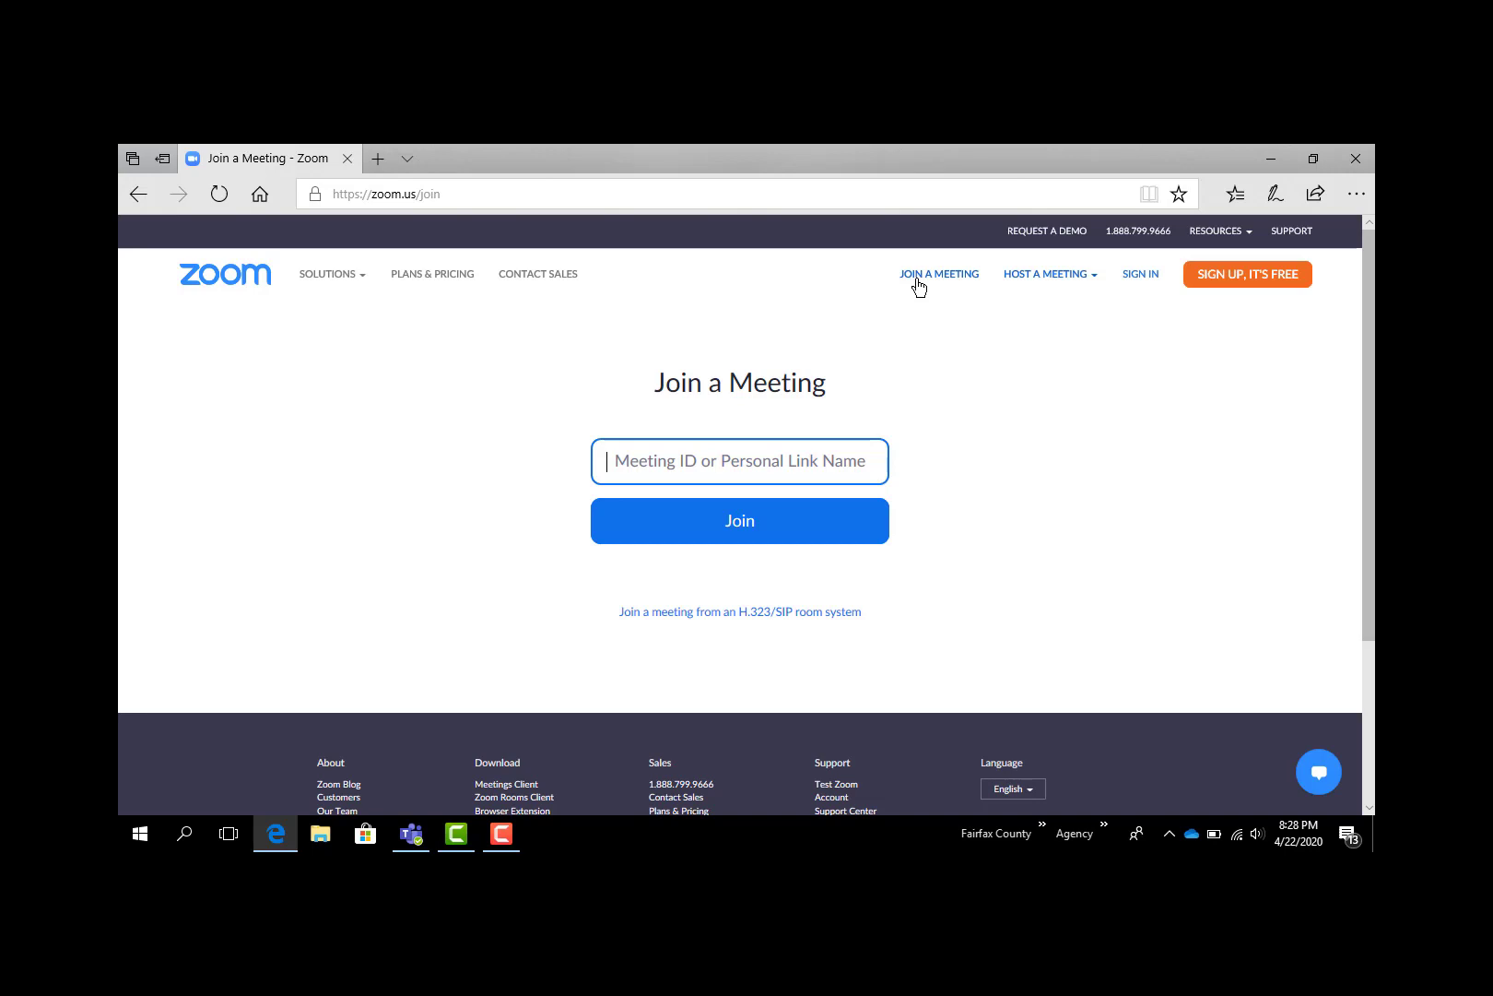
- Join with the entered meeting ID, dismiss the missing-app notice, and download the Zoom launcher
{"action": "left_click", "coordinate": [760, 520]}
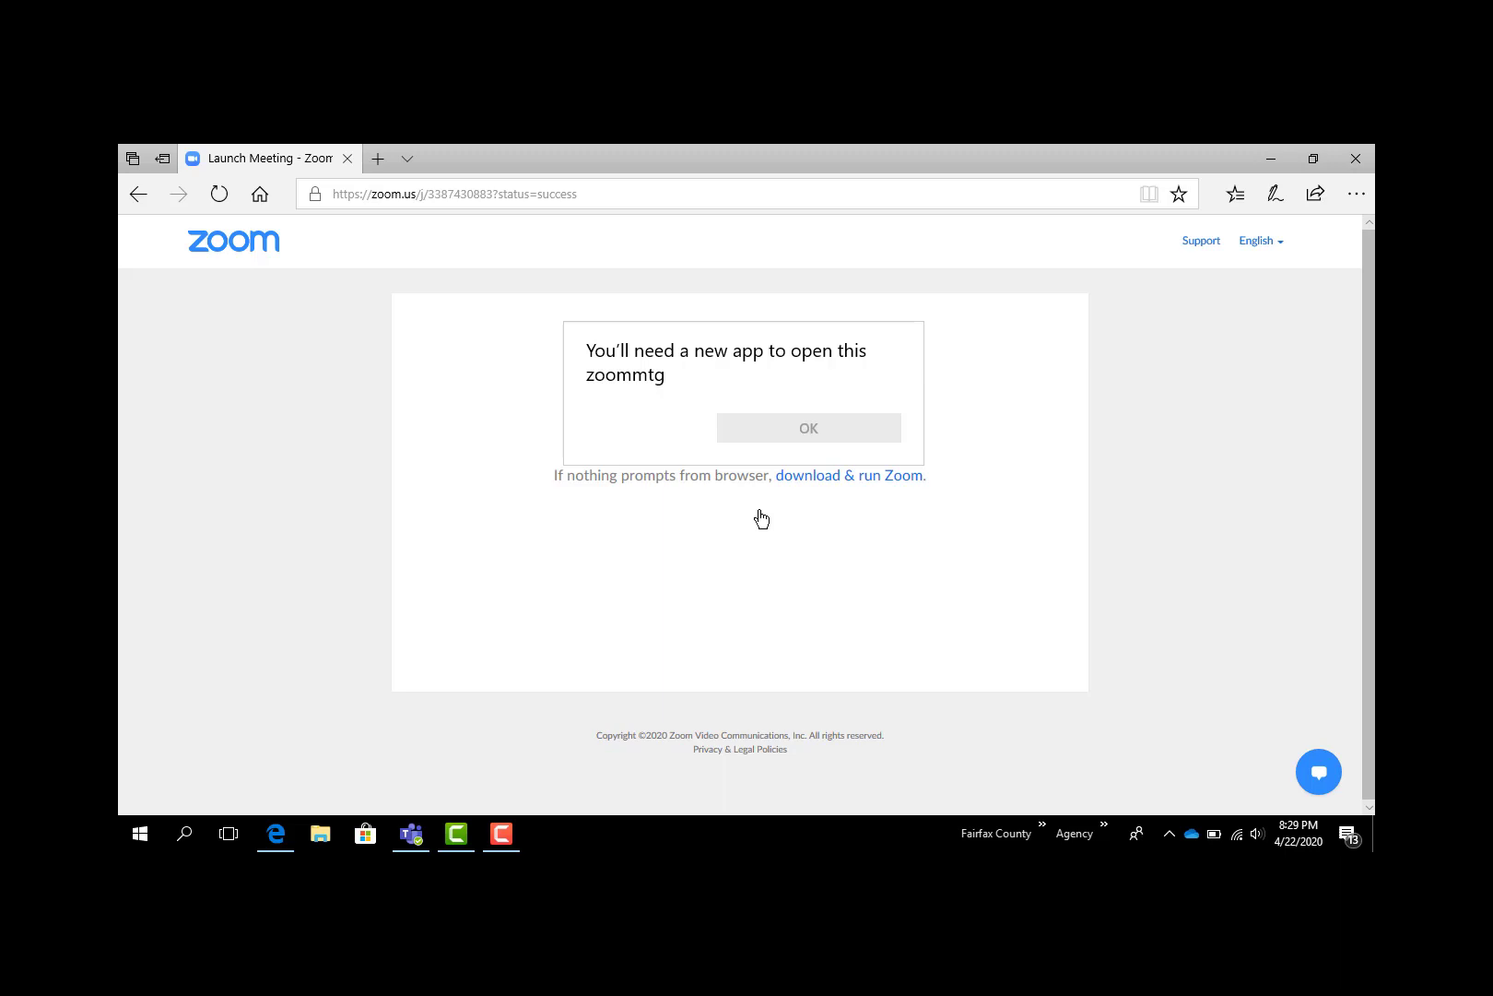
{"action": "key", "text": "Escape"}
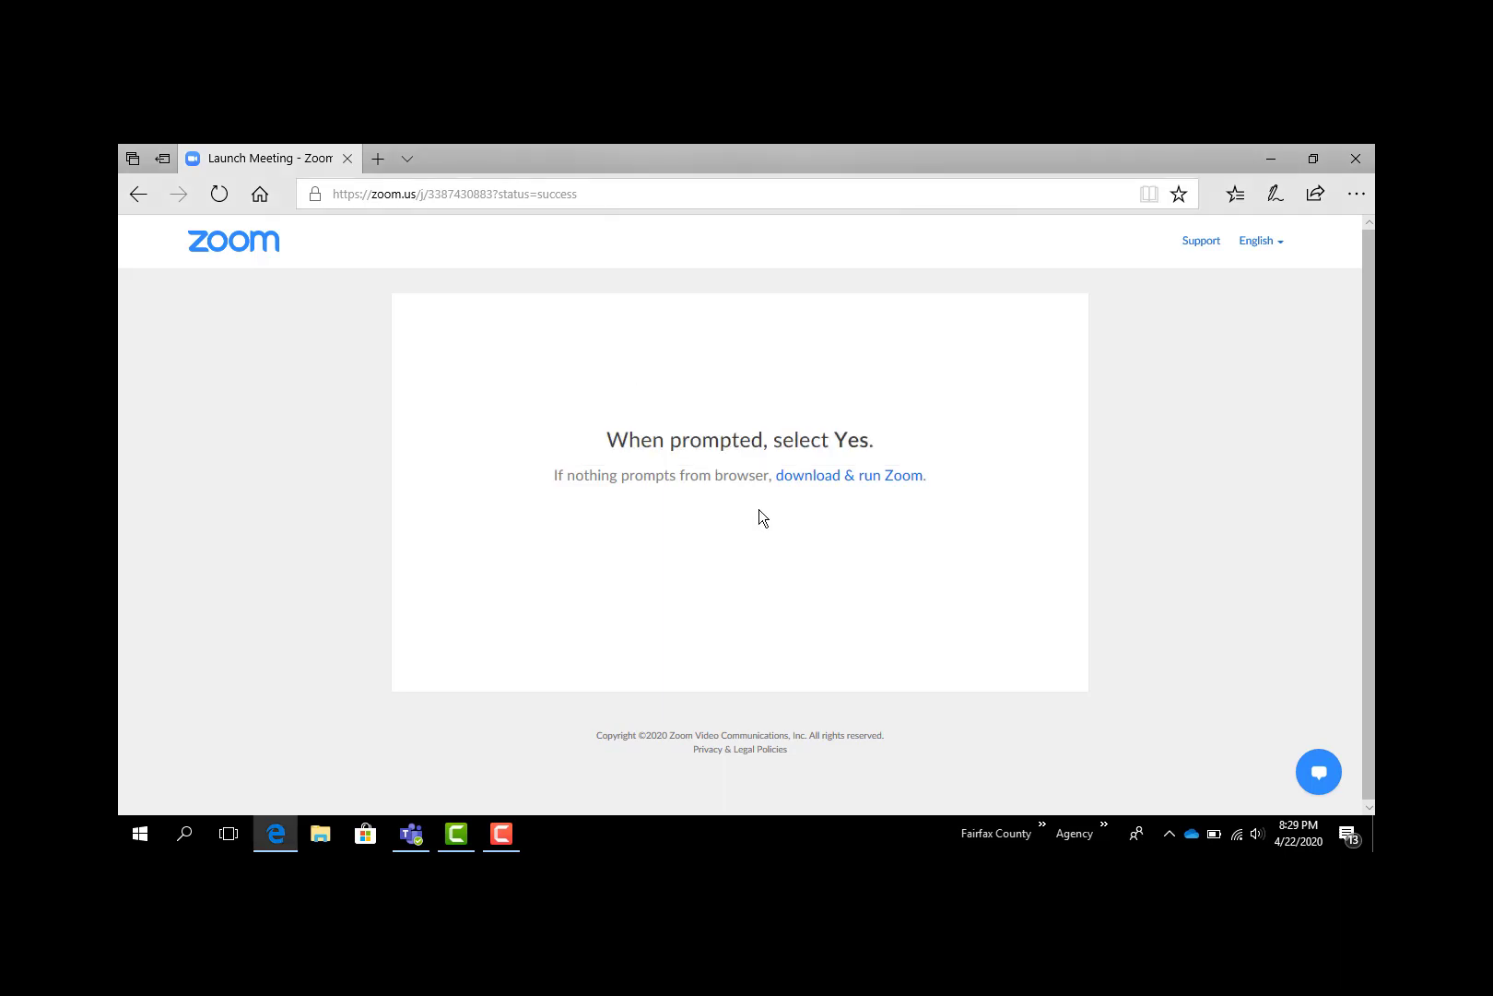
{"action": "left_click", "coordinate": [833, 486]}
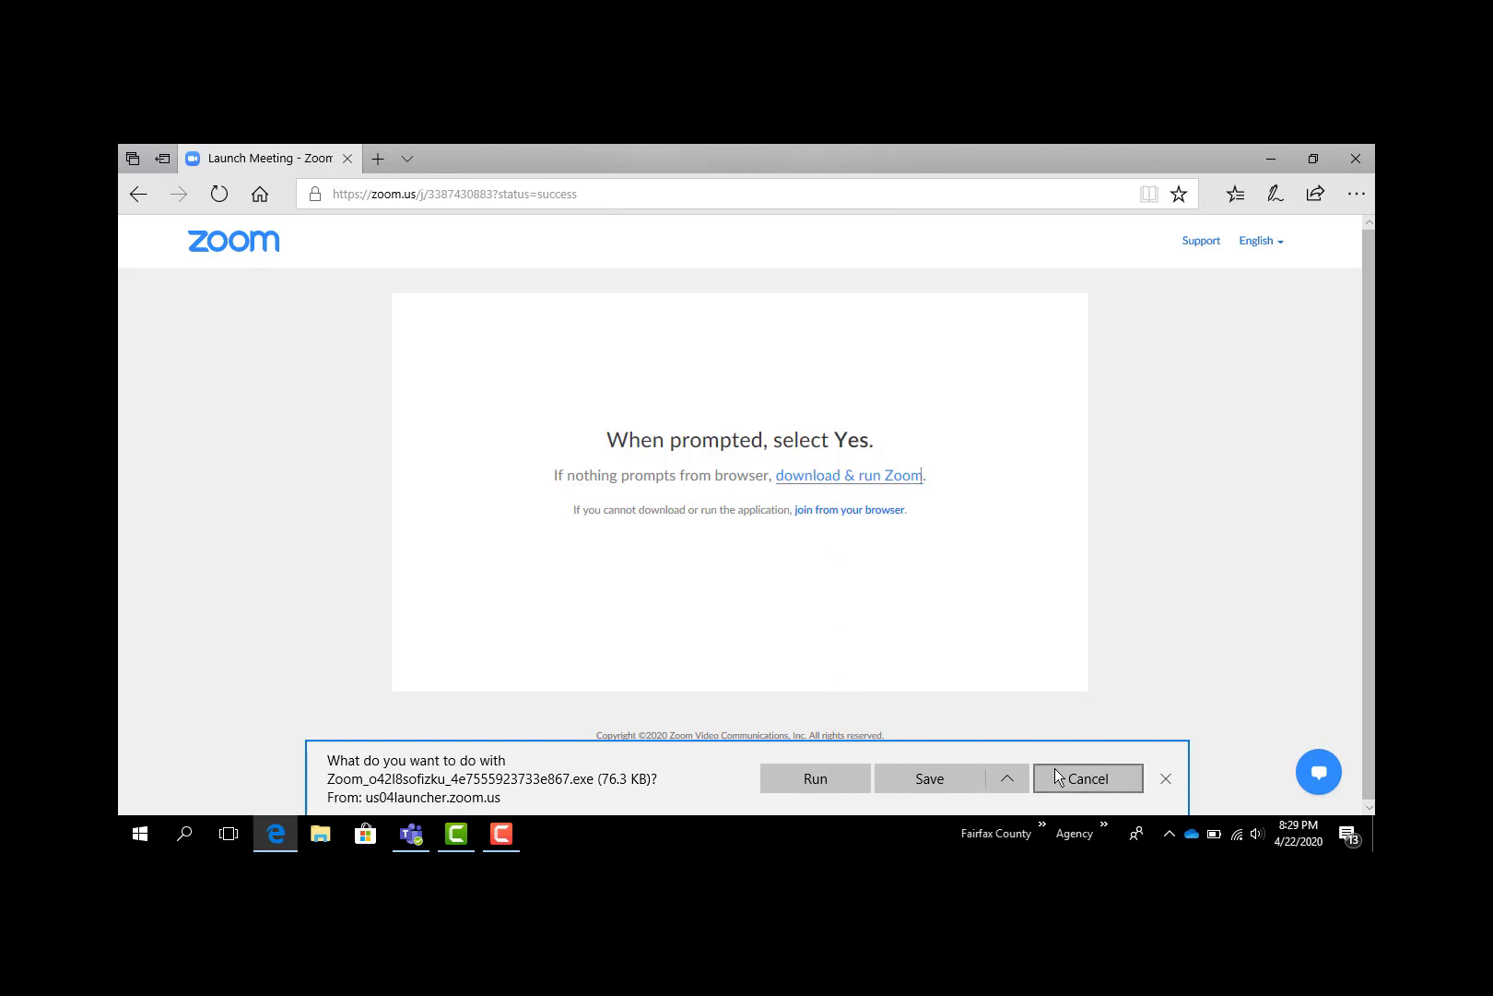
- Run the launcher and join under a new display name with 'Remember my name' unchecked
{"action": "left_click", "coordinate": [816, 779]}
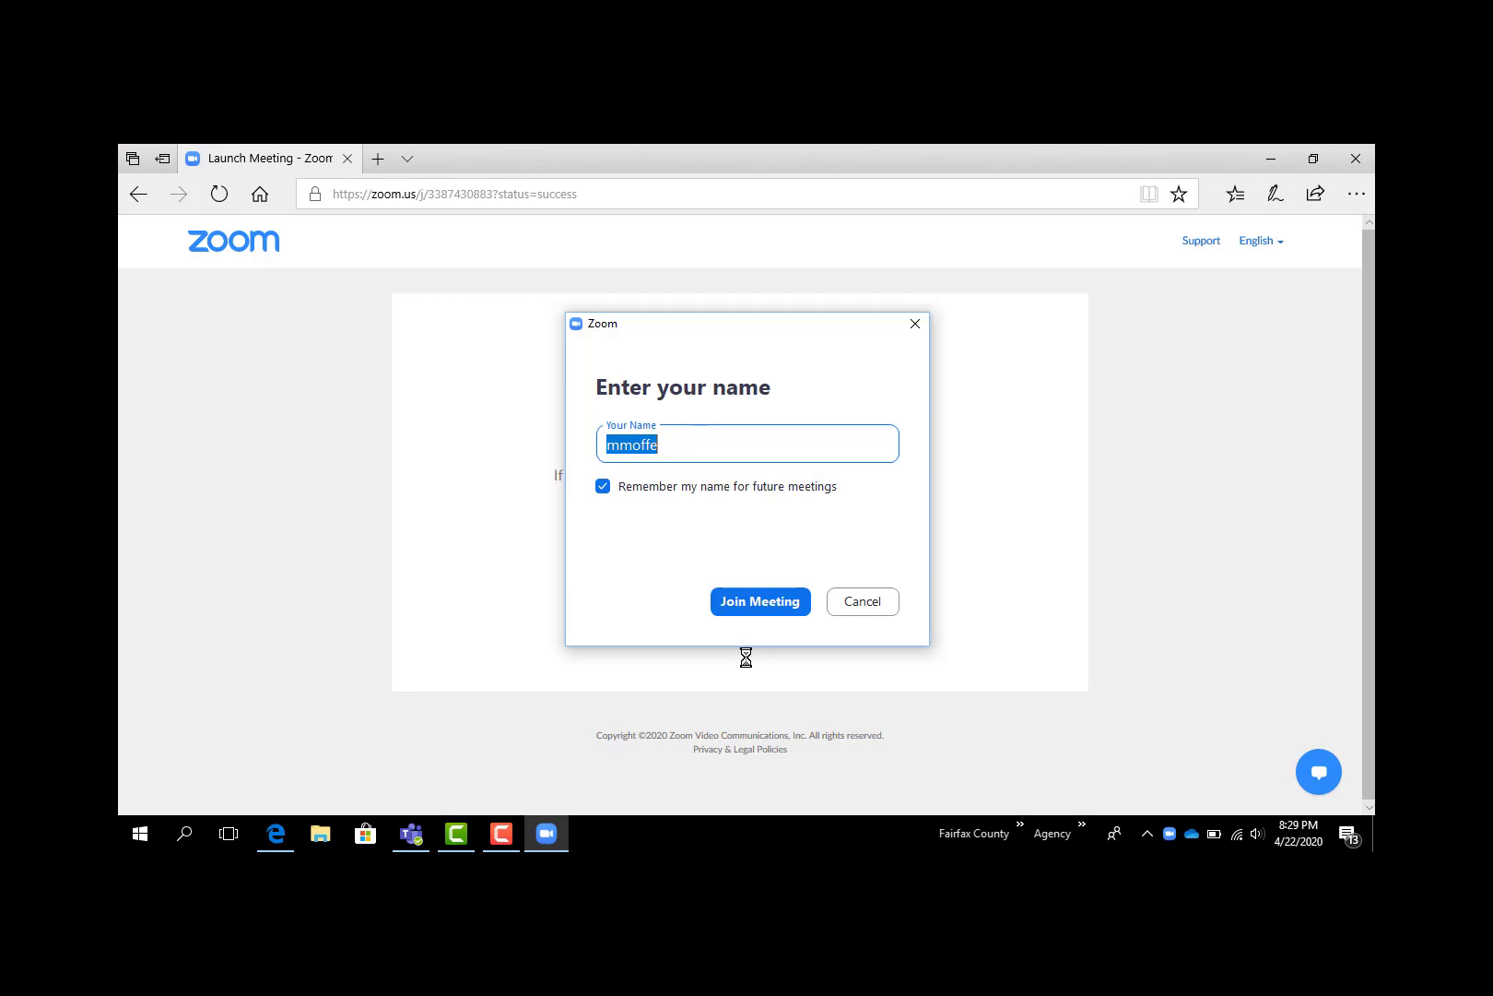
{"action": "key", "text": "BackSpace"}
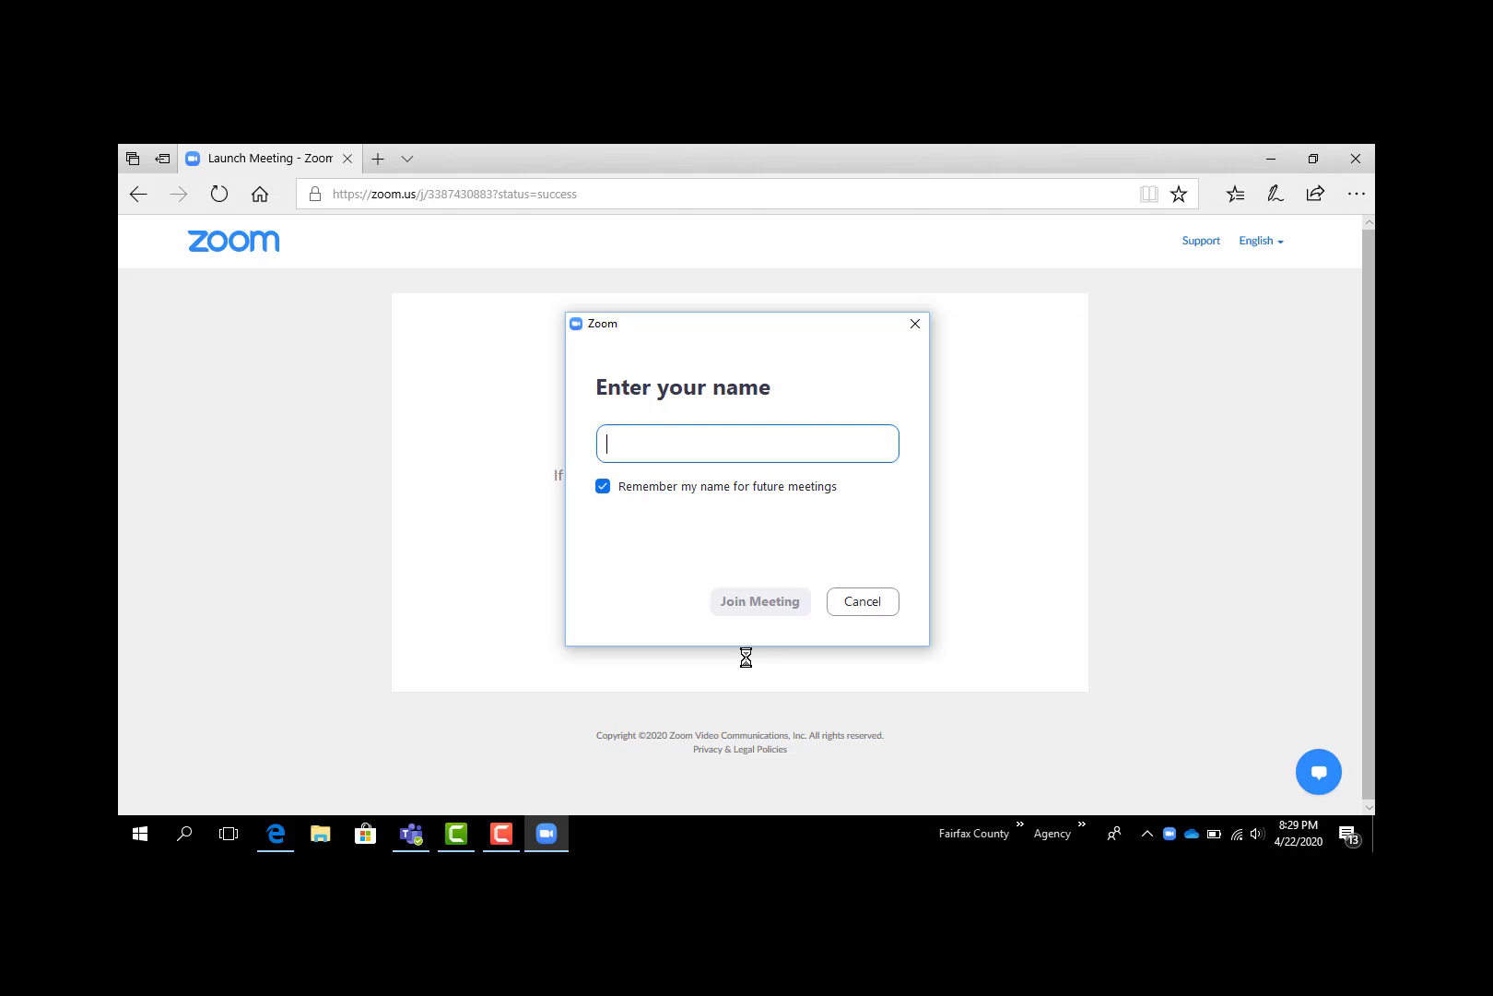
{"action": "type", "text": "Matt"}
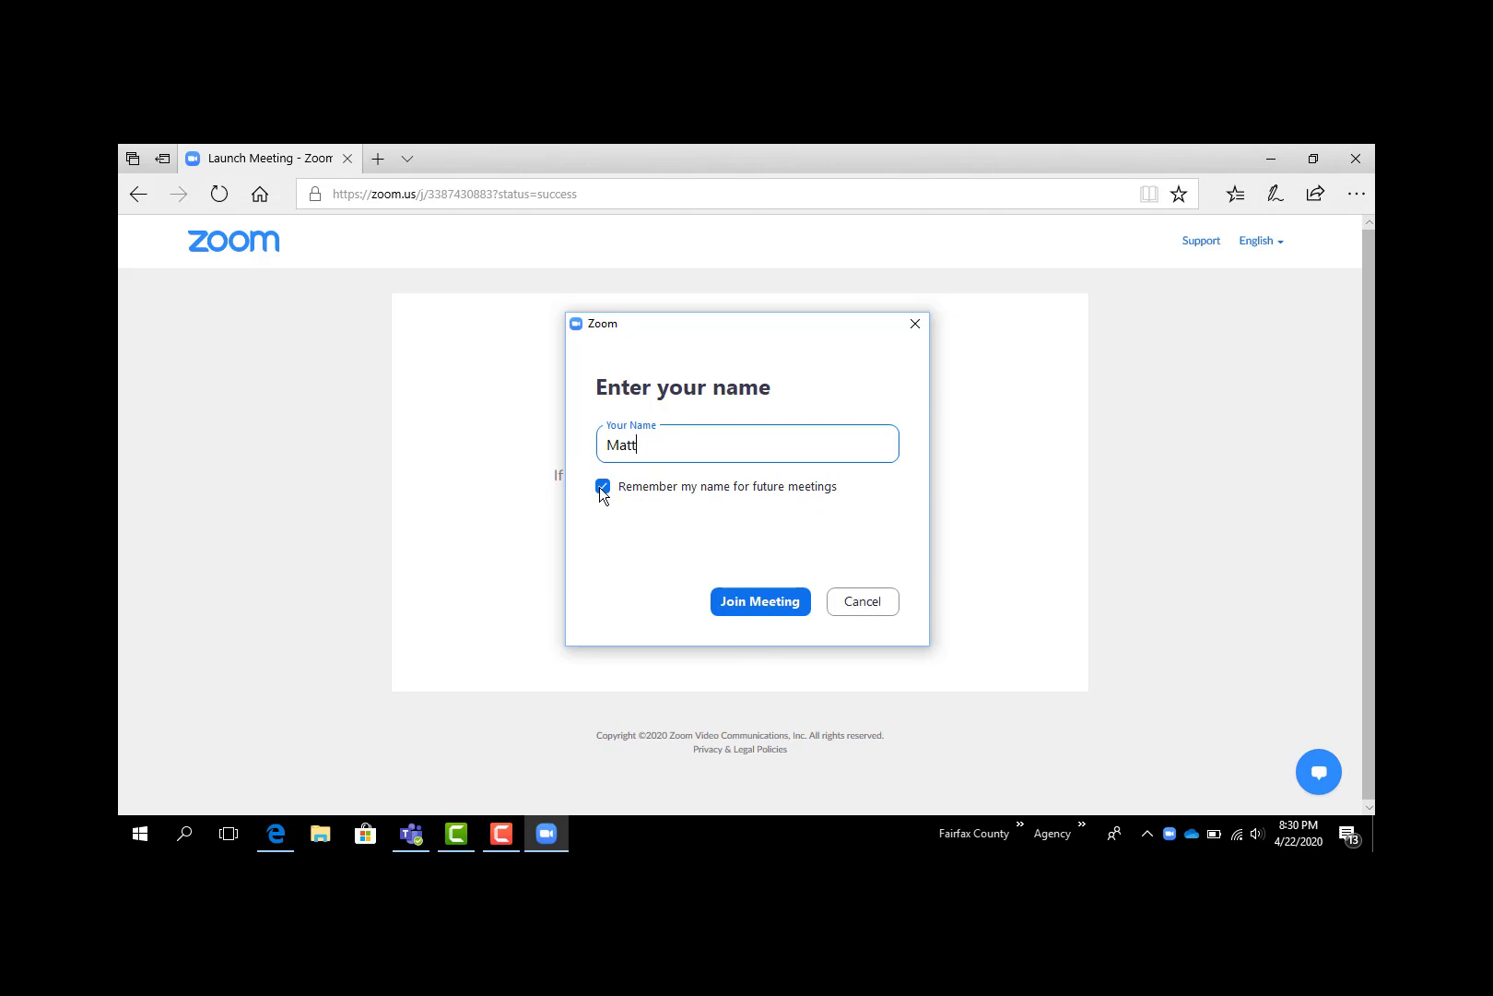
{"action": "left_click", "coordinate": [602, 487]}
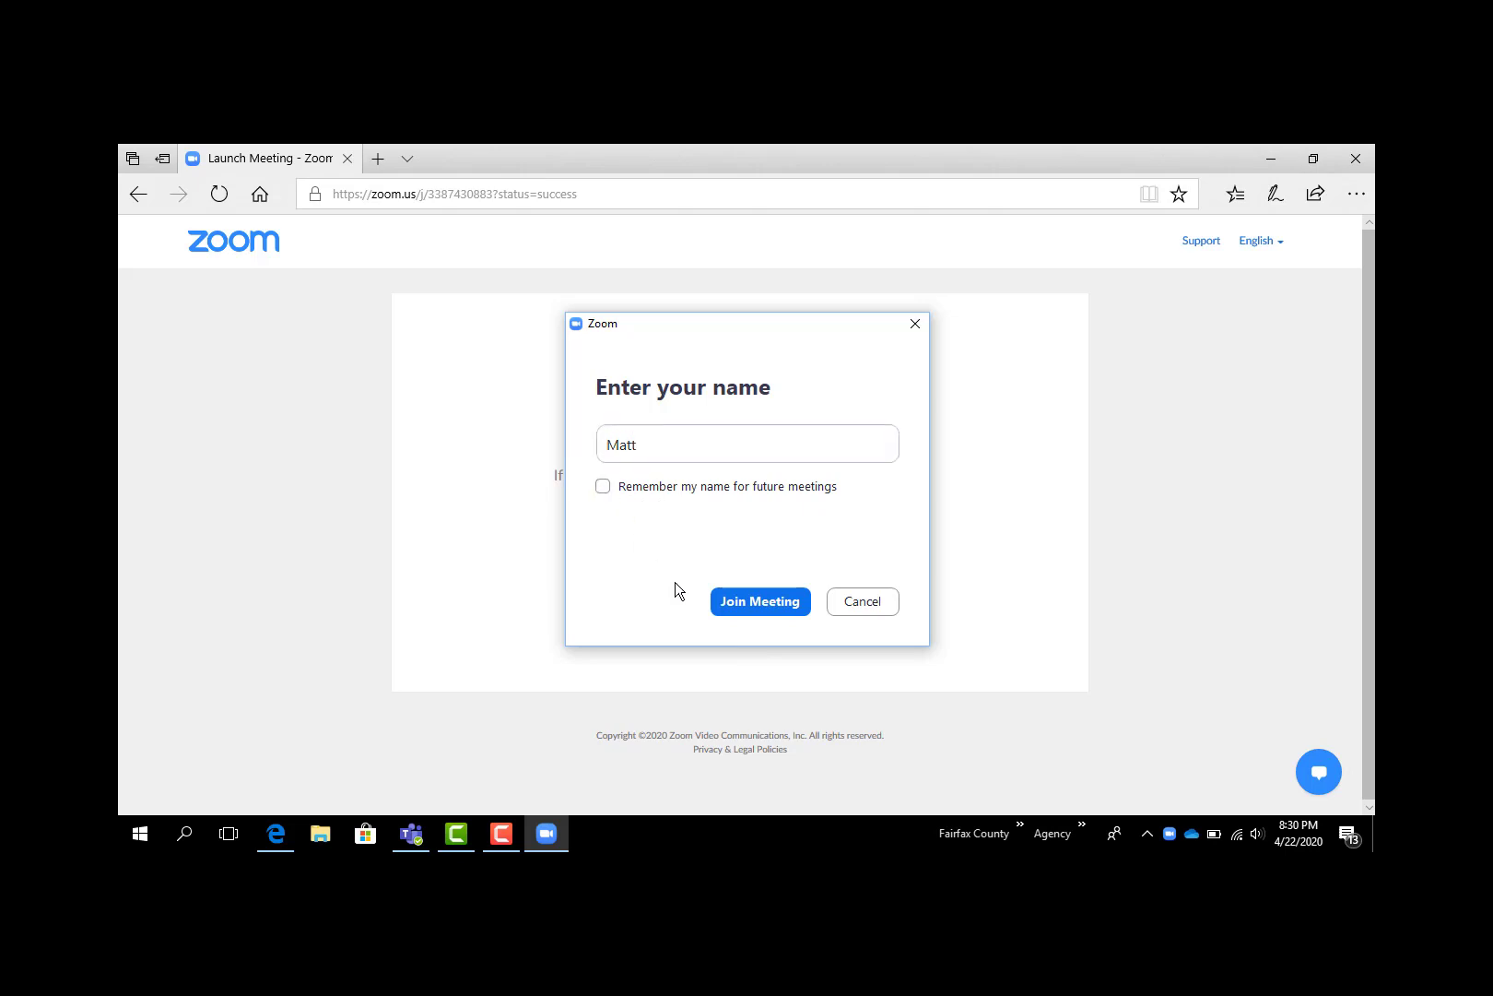
{"action": "left_click", "coordinate": [760, 603]}
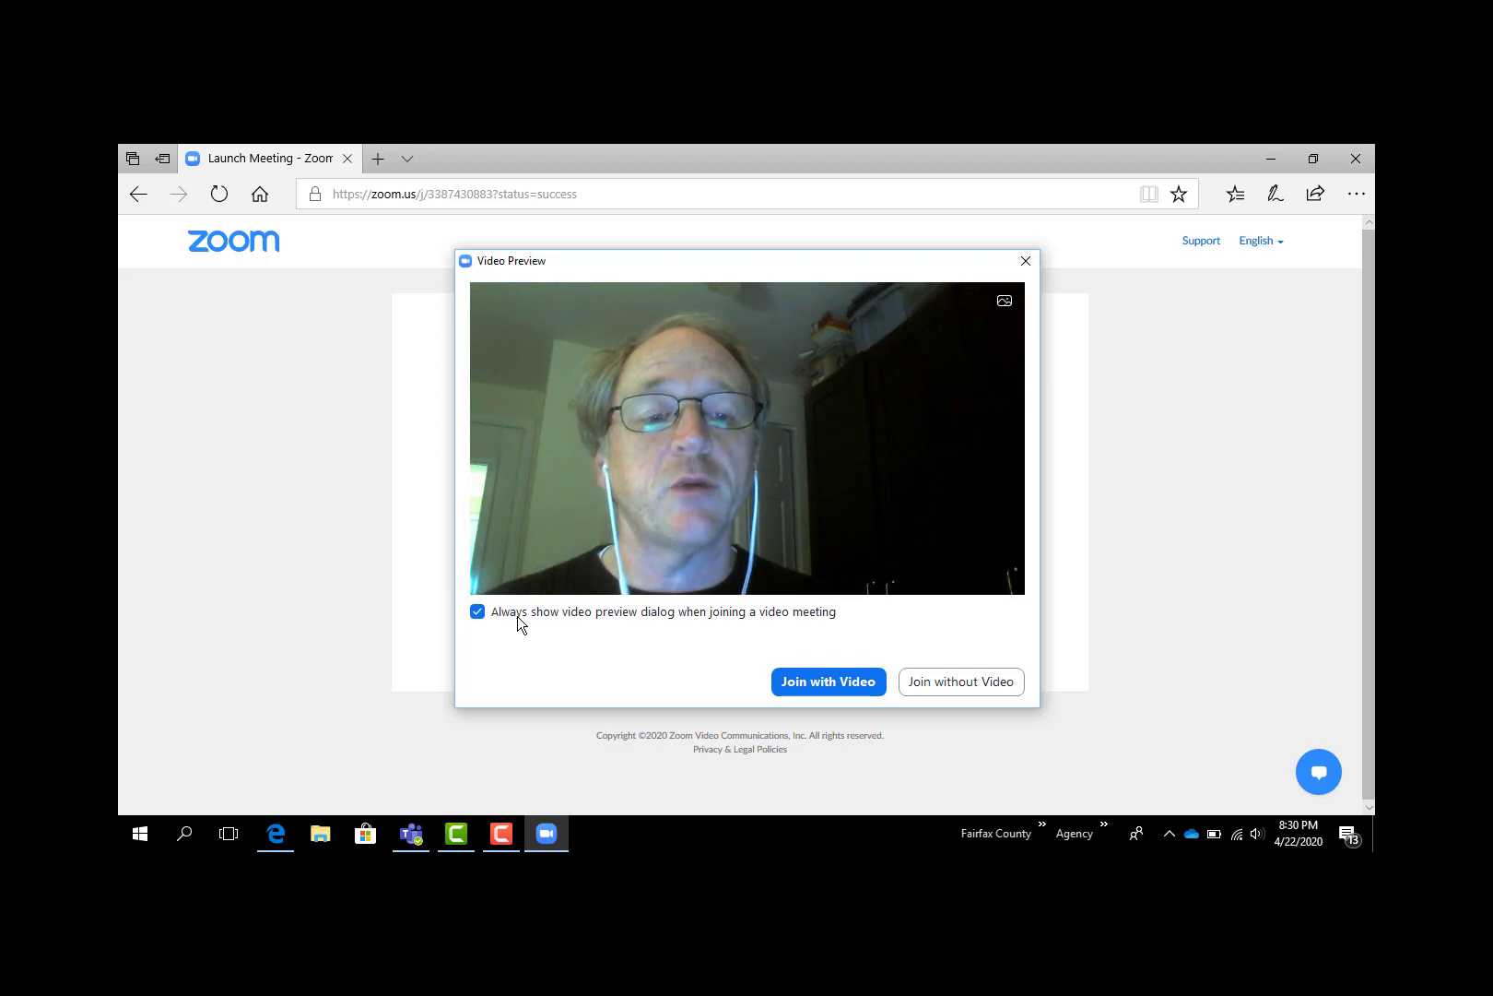
- Enter the meeting from Video Preview with the camera on (Join with Video)
{"action": "left_click", "coordinate": [812, 684]}
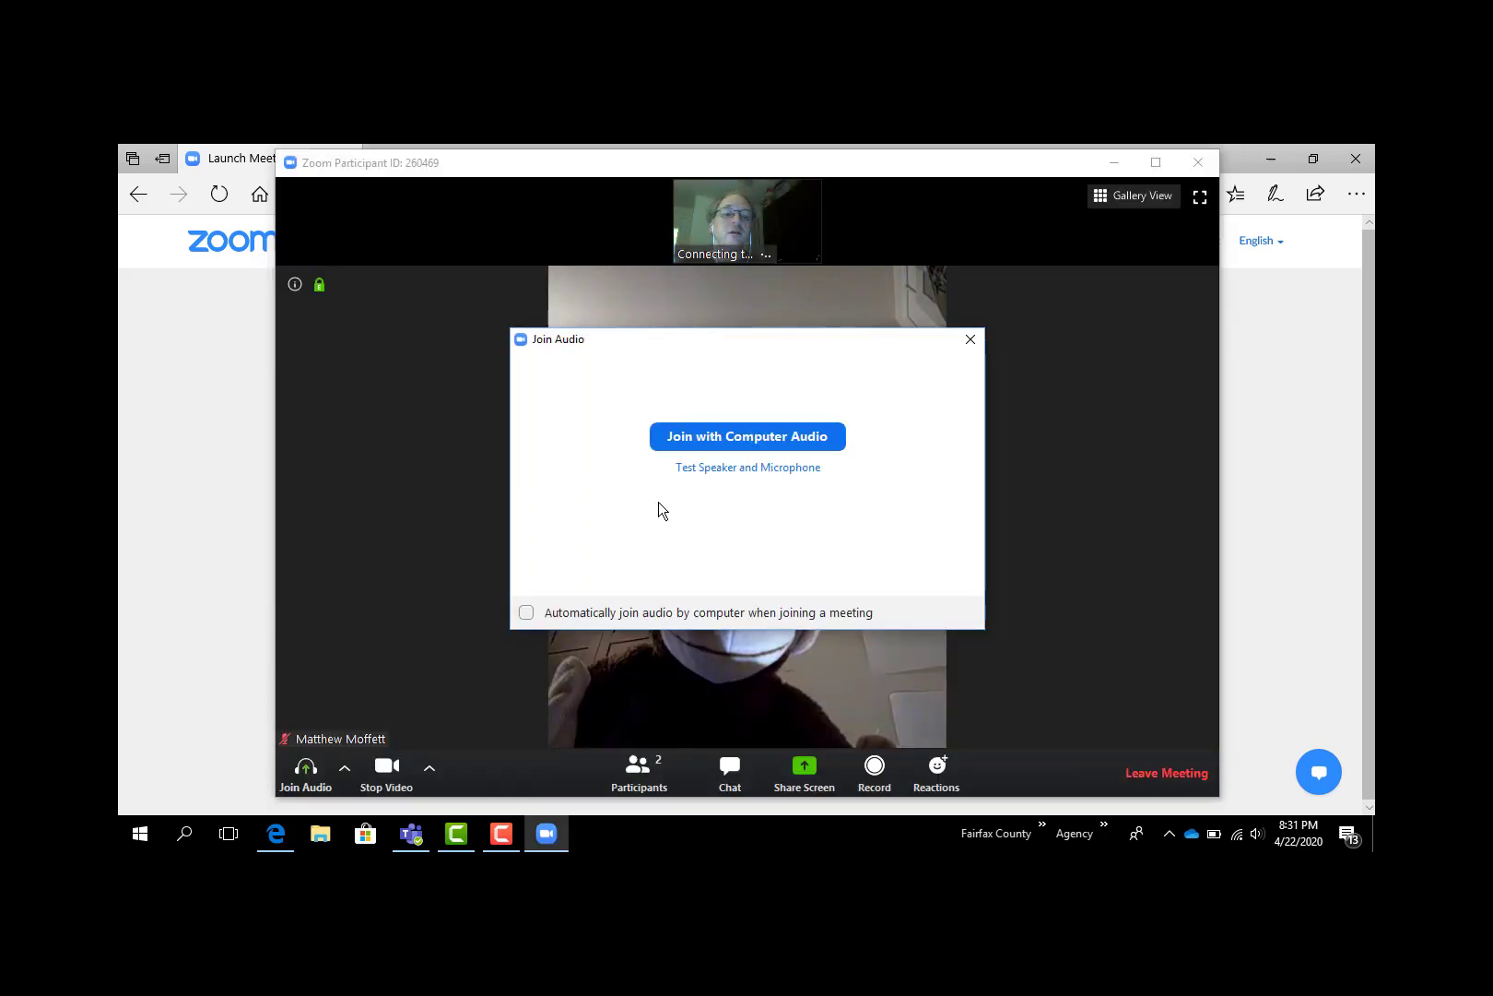
- Connect the meeting audio with Join with Computer Audio
{"action": "left_click", "coordinate": [732, 433]}
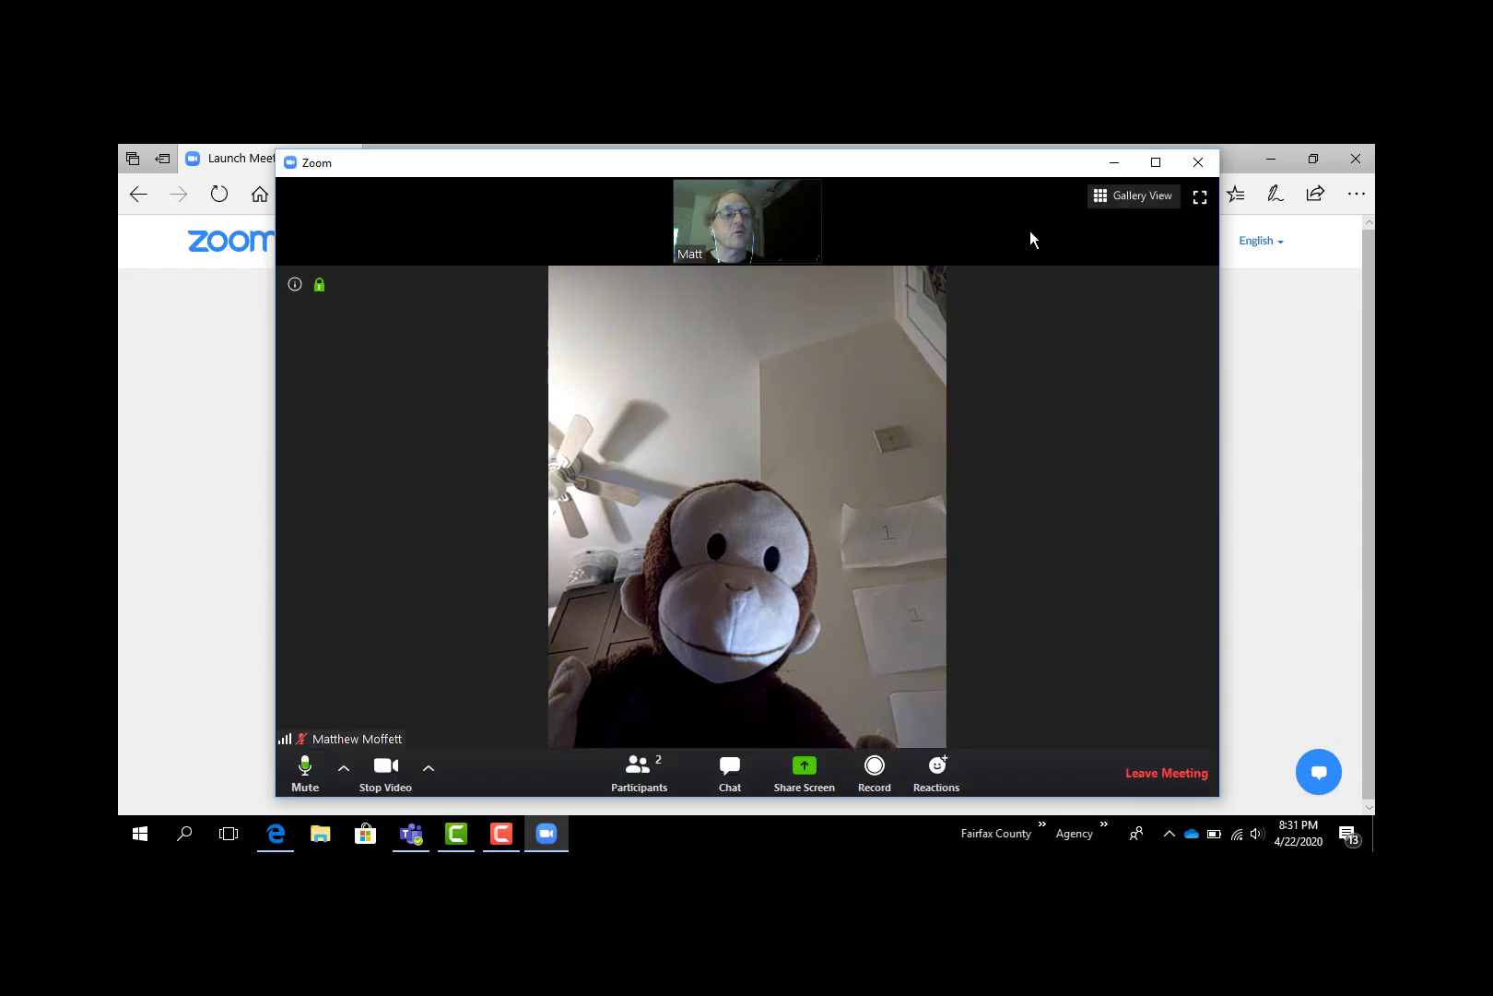
- Switch the Zoom meeting to full screen, showing both participants in gallery view
{"action": "left_click", "coordinate": [1201, 197]}
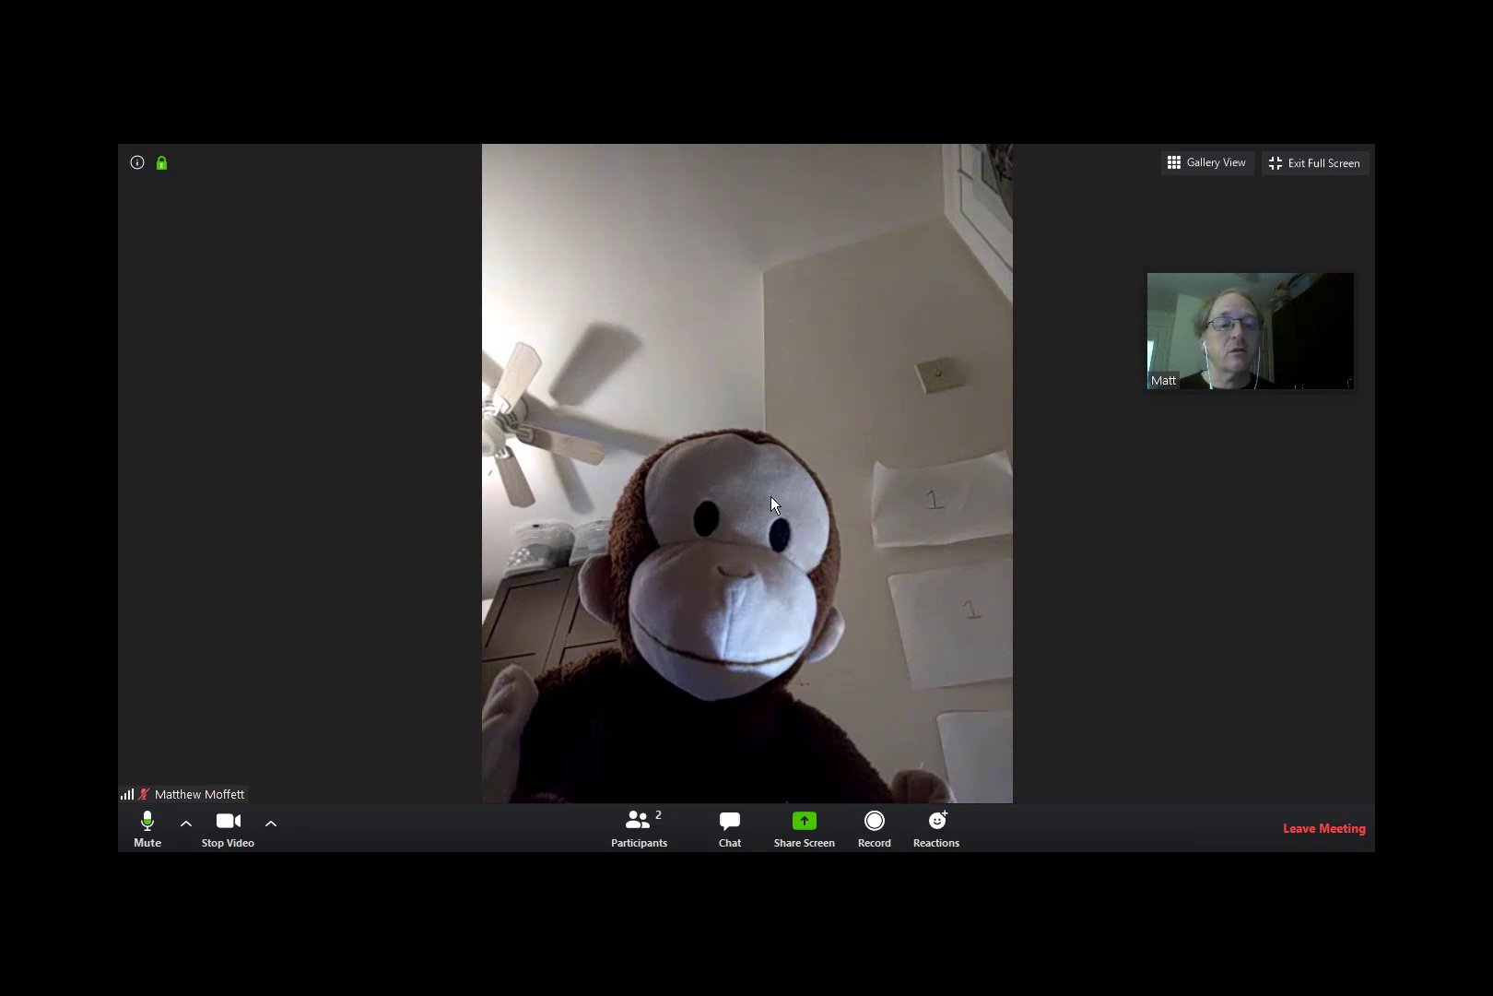
{"action": "mouse_move", "coordinate": [1211, 355]}
{"action": "left_click", "coordinate": [1208, 162]}
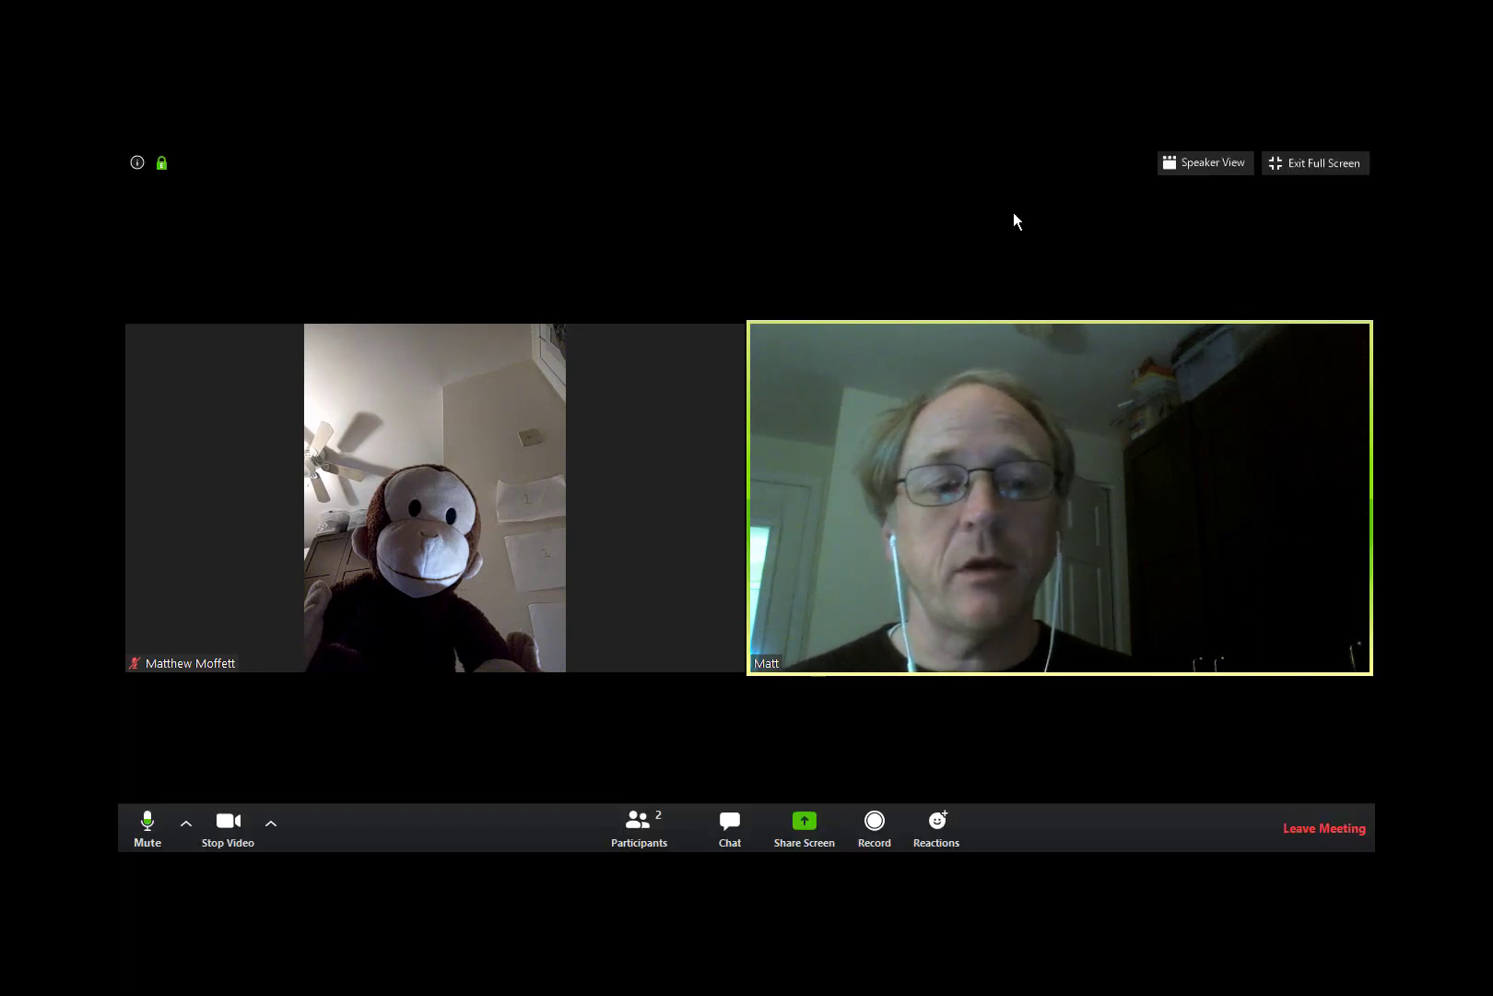
{"action": "left_click", "coordinate": [1192, 166]}
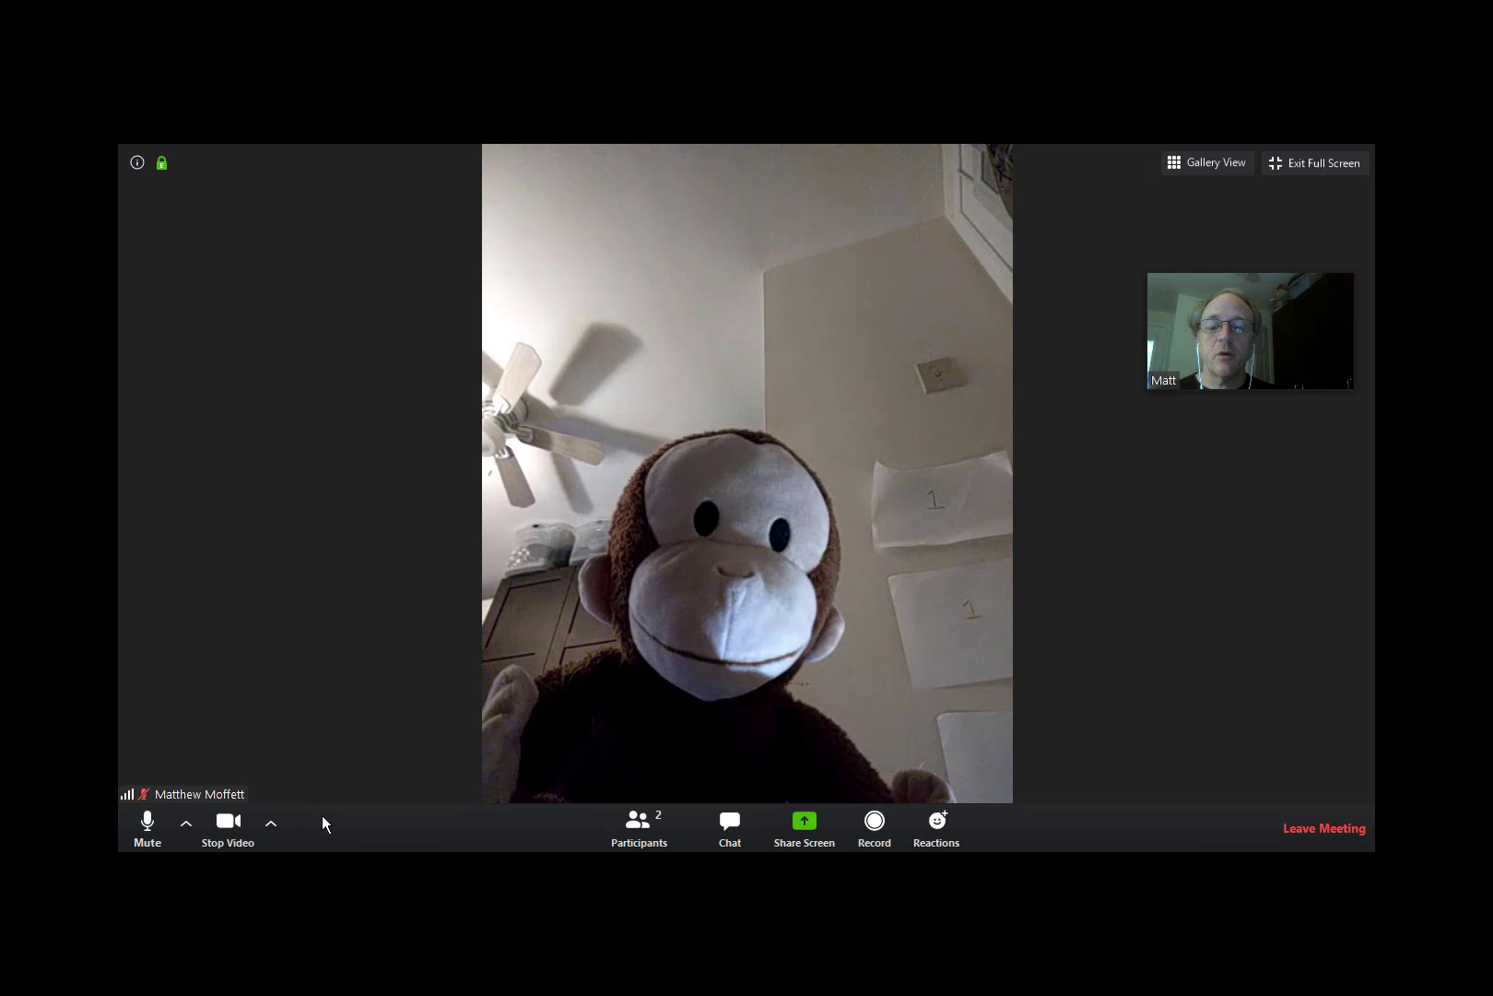
- Mute the microphone, turn the camera off and back on, and show the audio device choices
{"action": "left_click", "coordinate": [152, 825]}
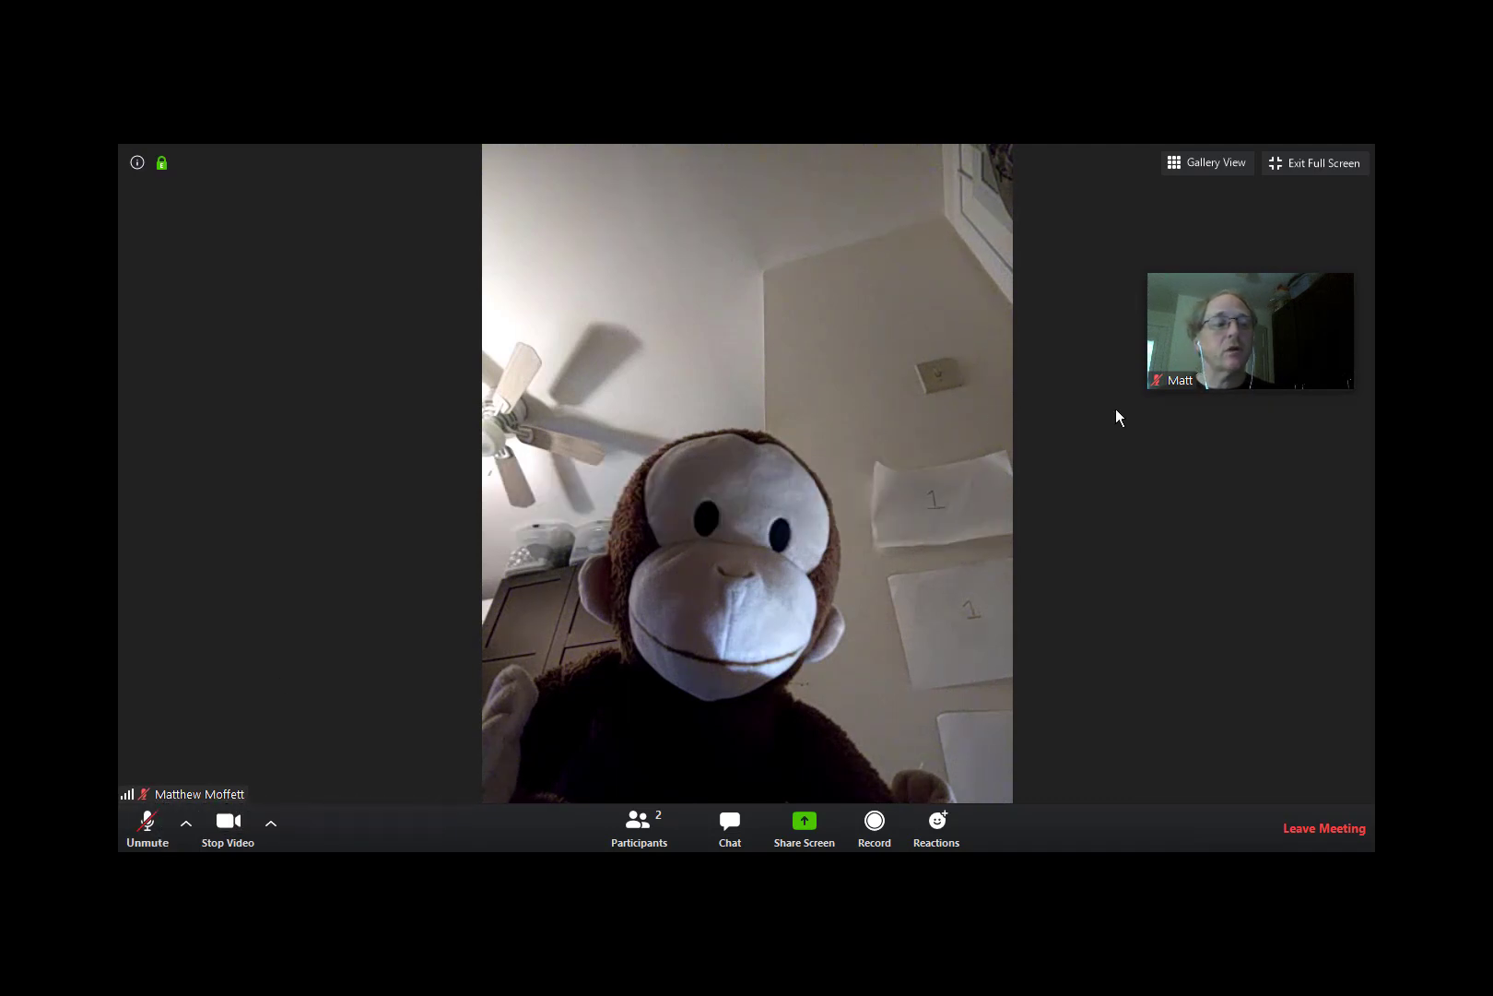
{"action": "mouse_move", "coordinate": [1188, 383]}
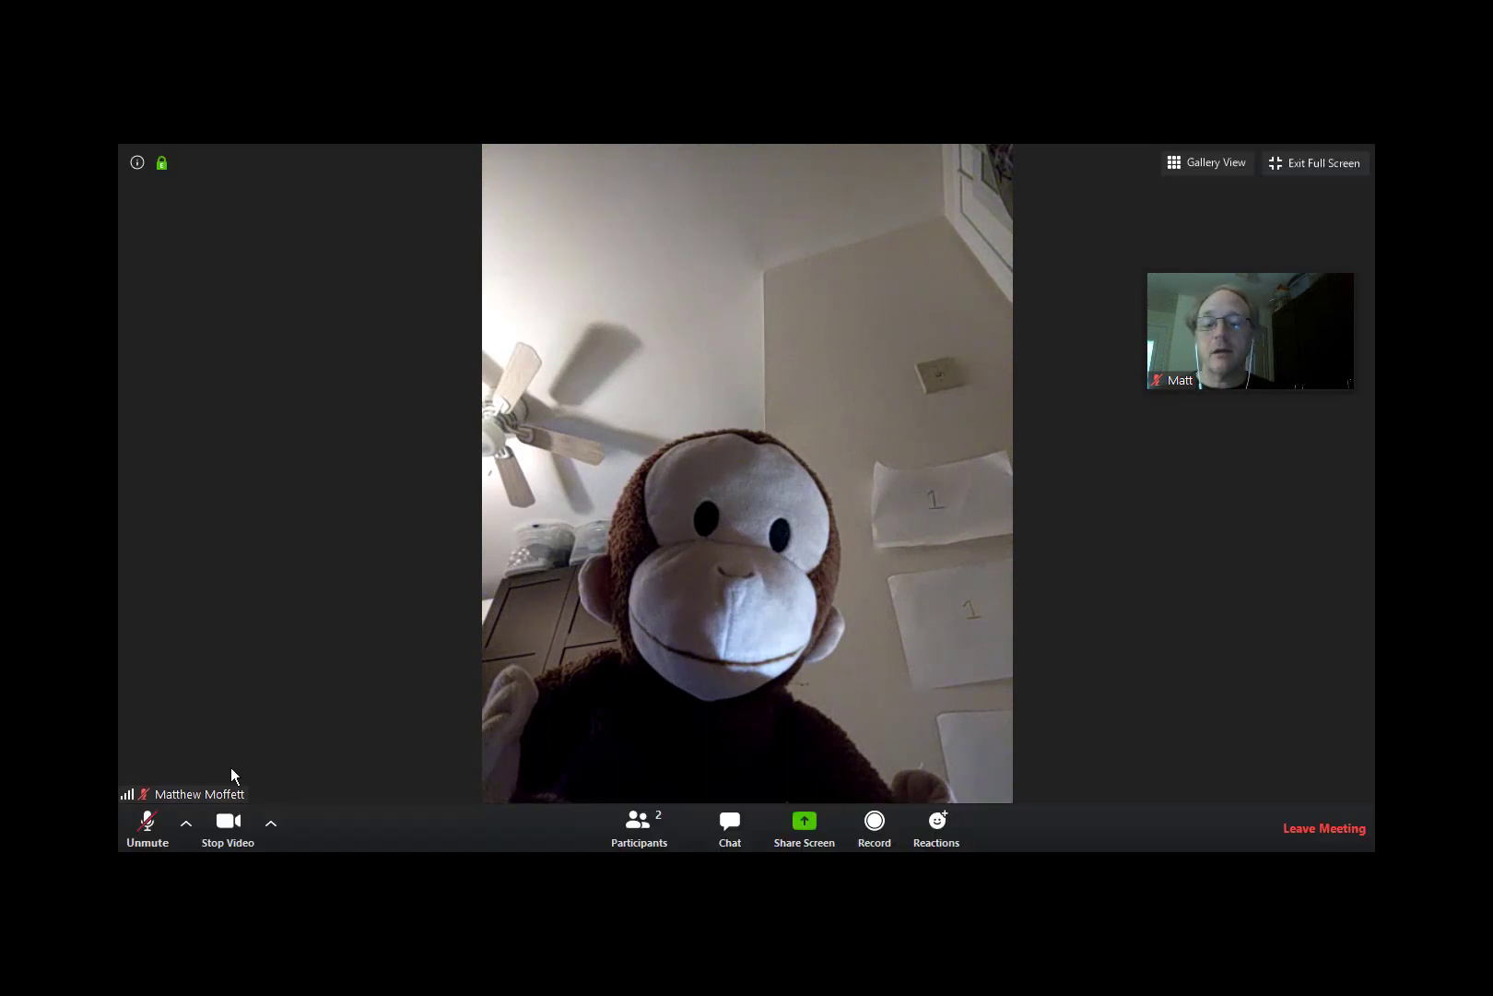
{"action": "left_click", "coordinate": [233, 823]}
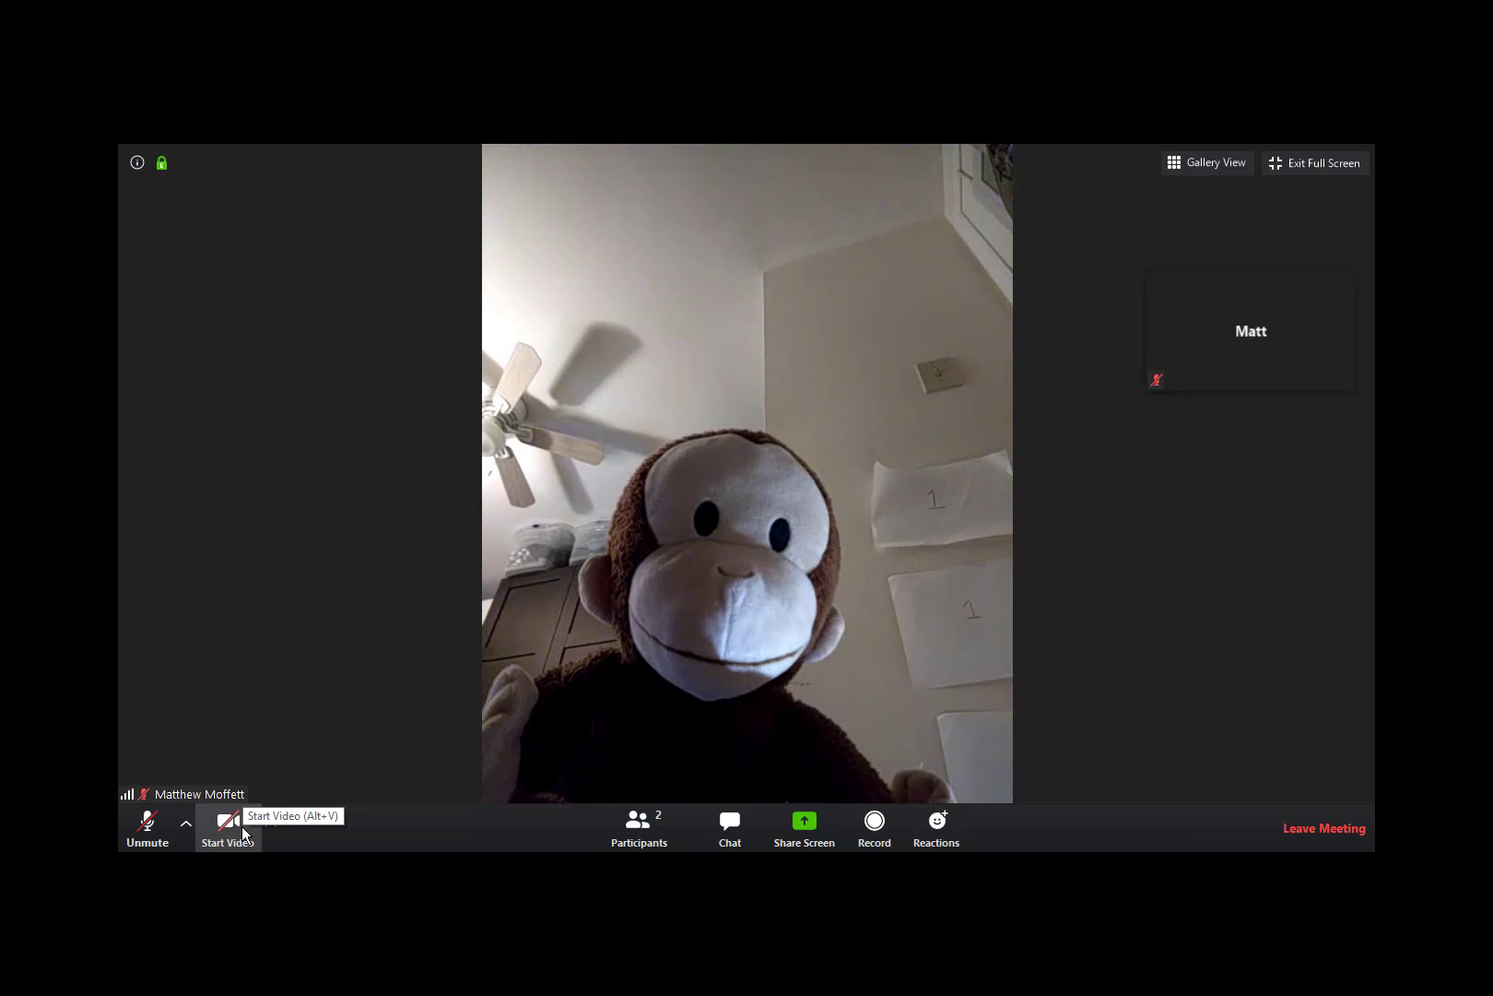
{"action": "left_click", "coordinate": [241, 825]}
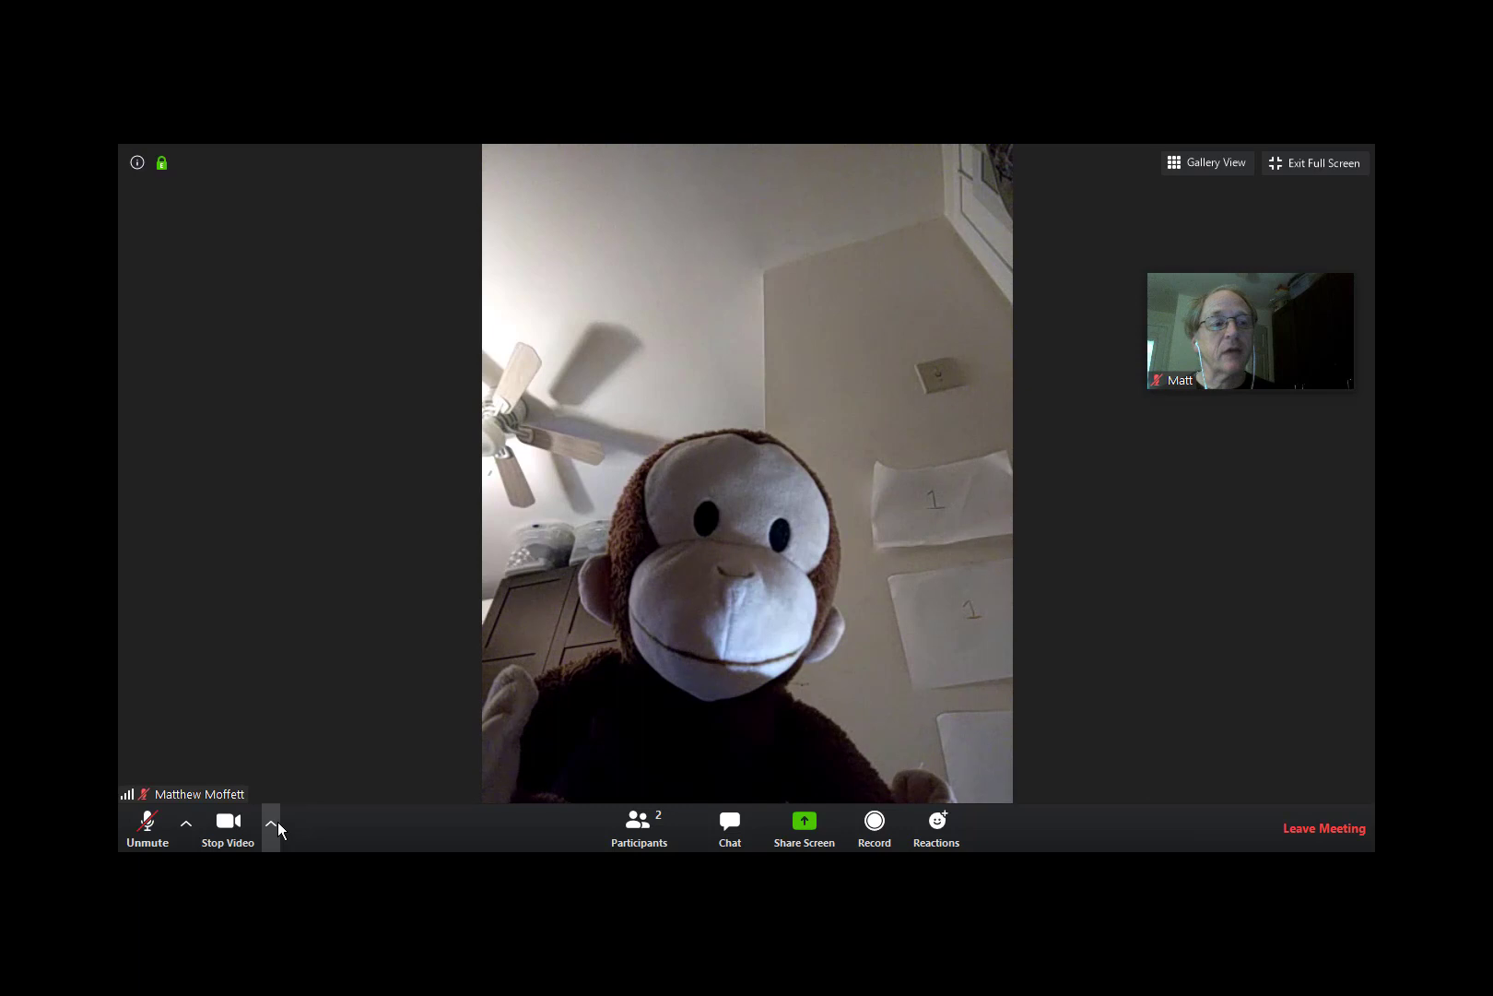
{"action": "left_click", "coordinate": [186, 824]}
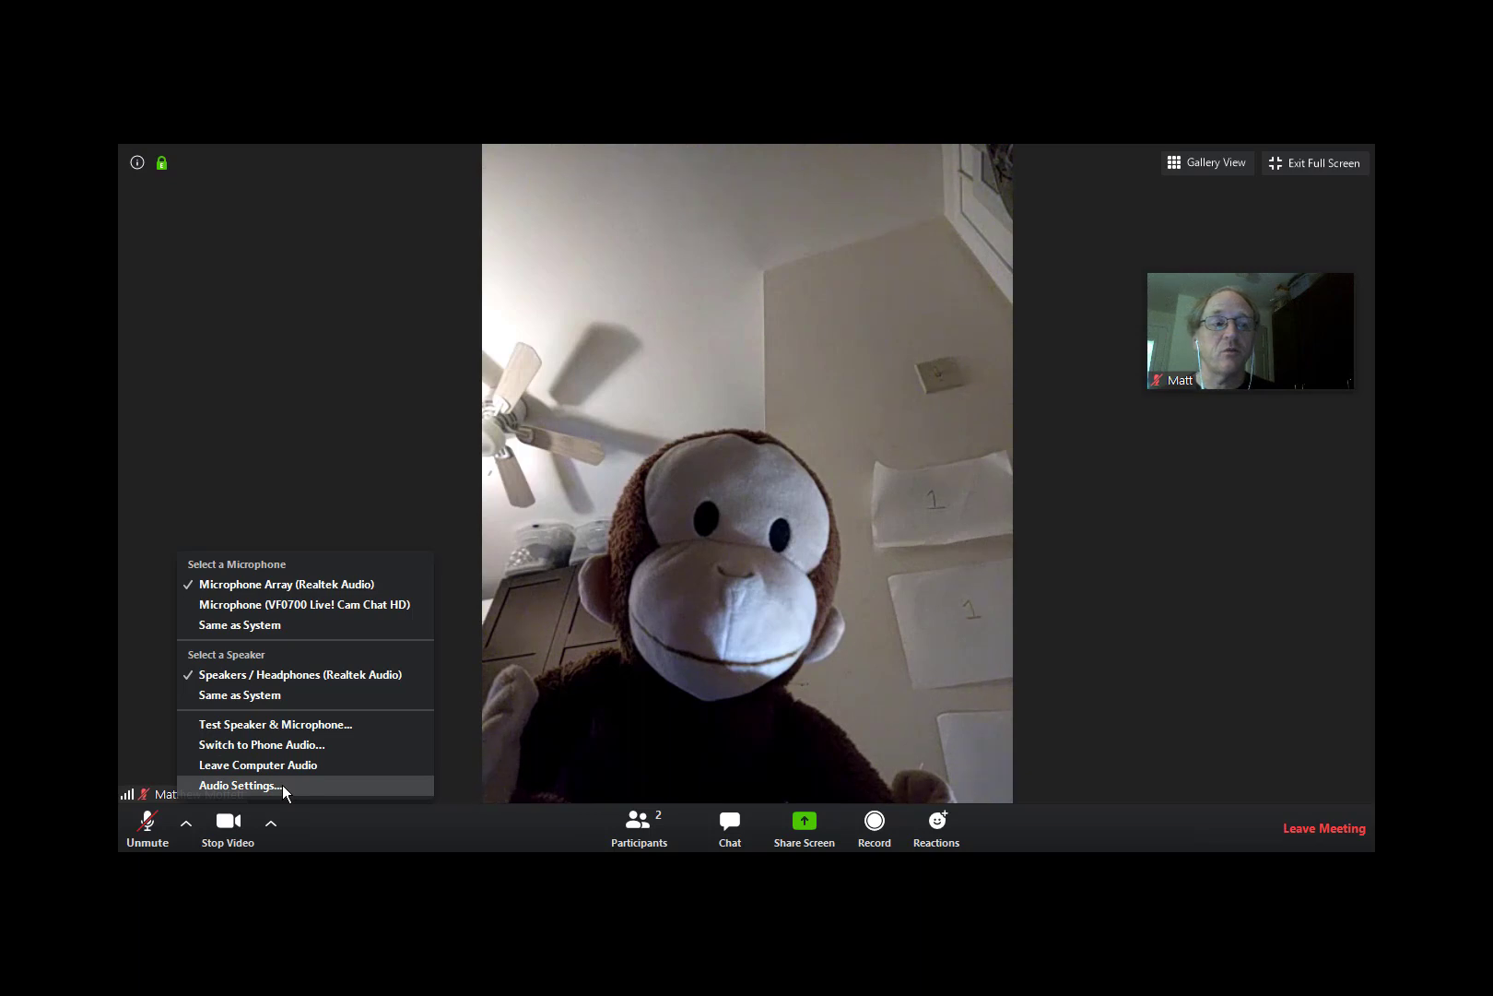
- Close the audio menu, keeping the Realtek microphone array and speakers selected
{"action": "left_click", "coordinate": [233, 831]}
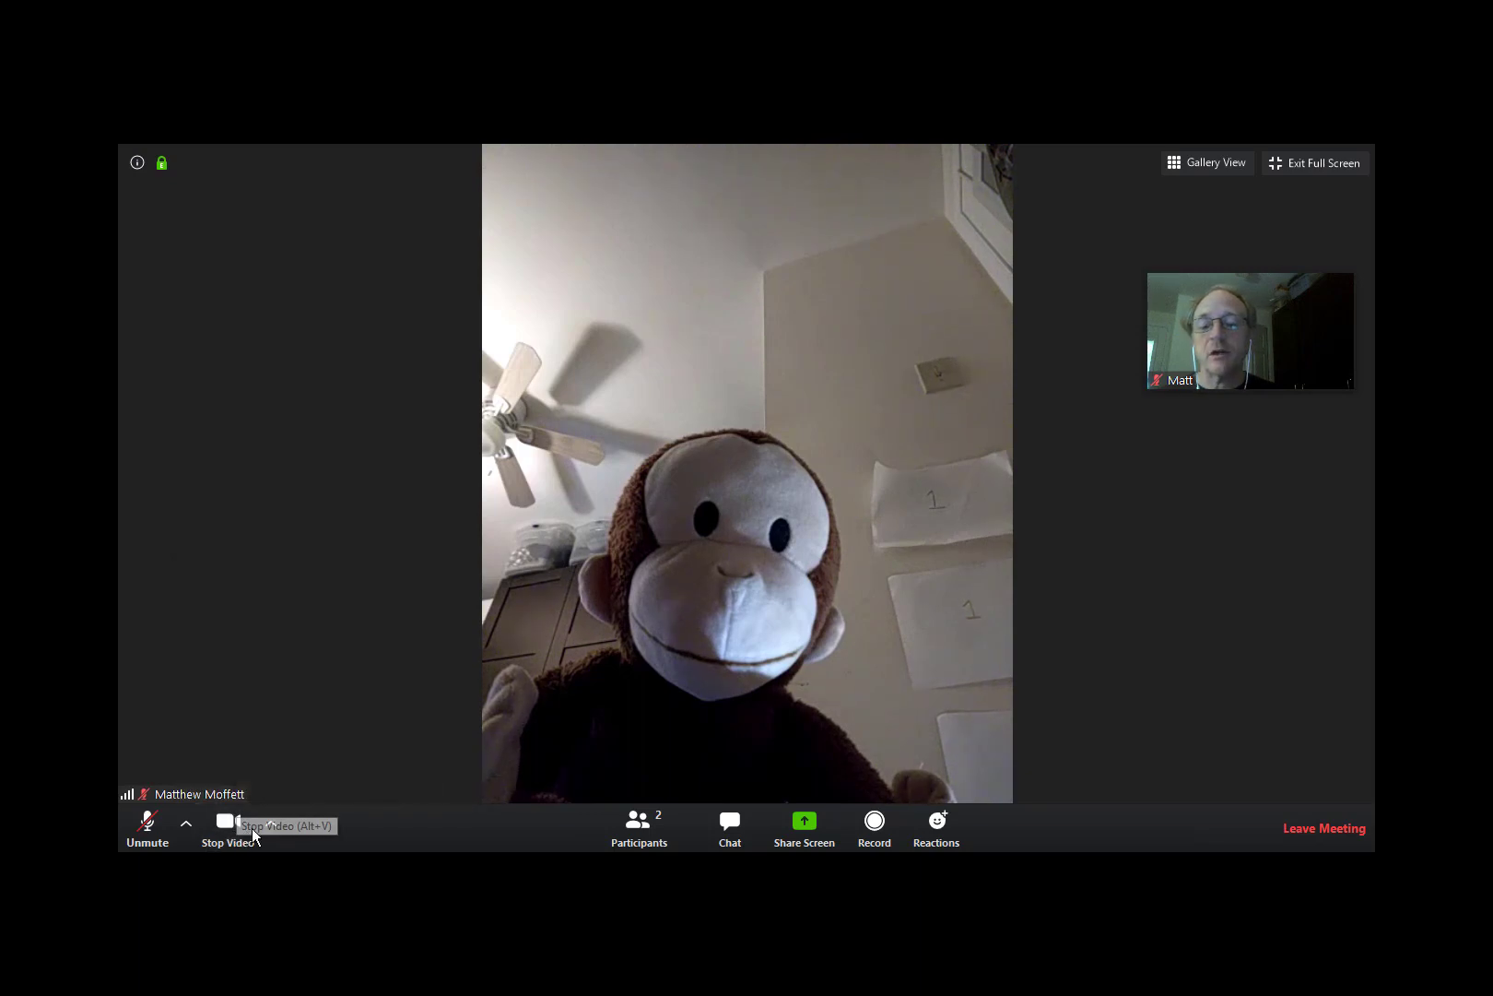
- Switch the camera to Integrated Webcam, then back to Live! Cam Chat HD (VF0700)
{"action": "left_click", "coordinate": [271, 824]}
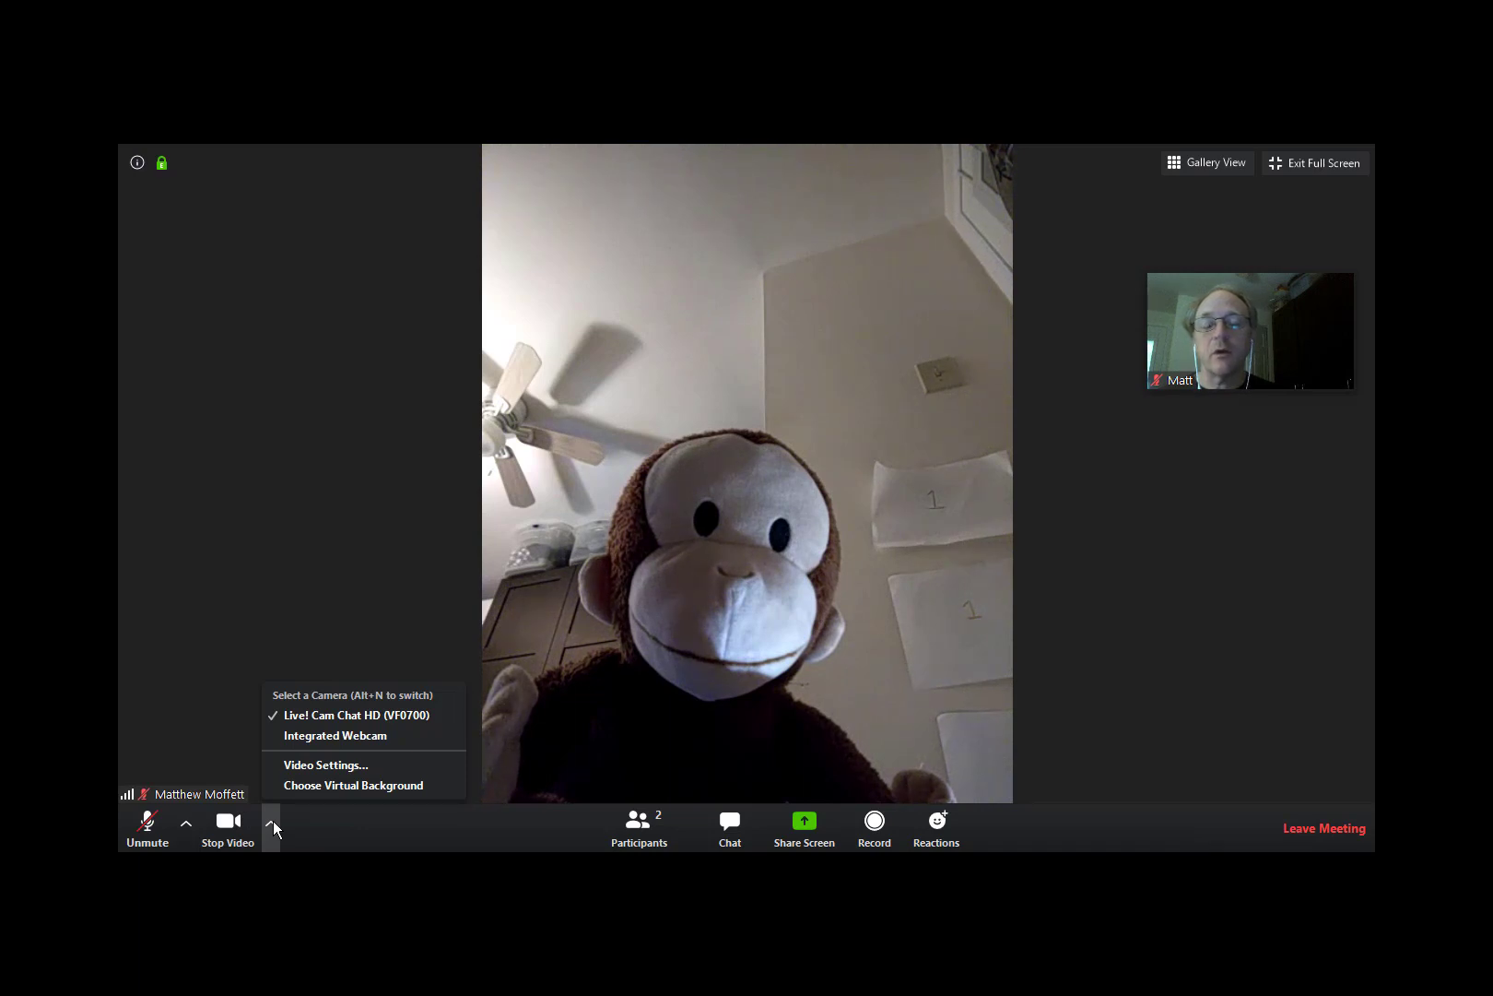
{"action": "left_click", "coordinate": [374, 734]}
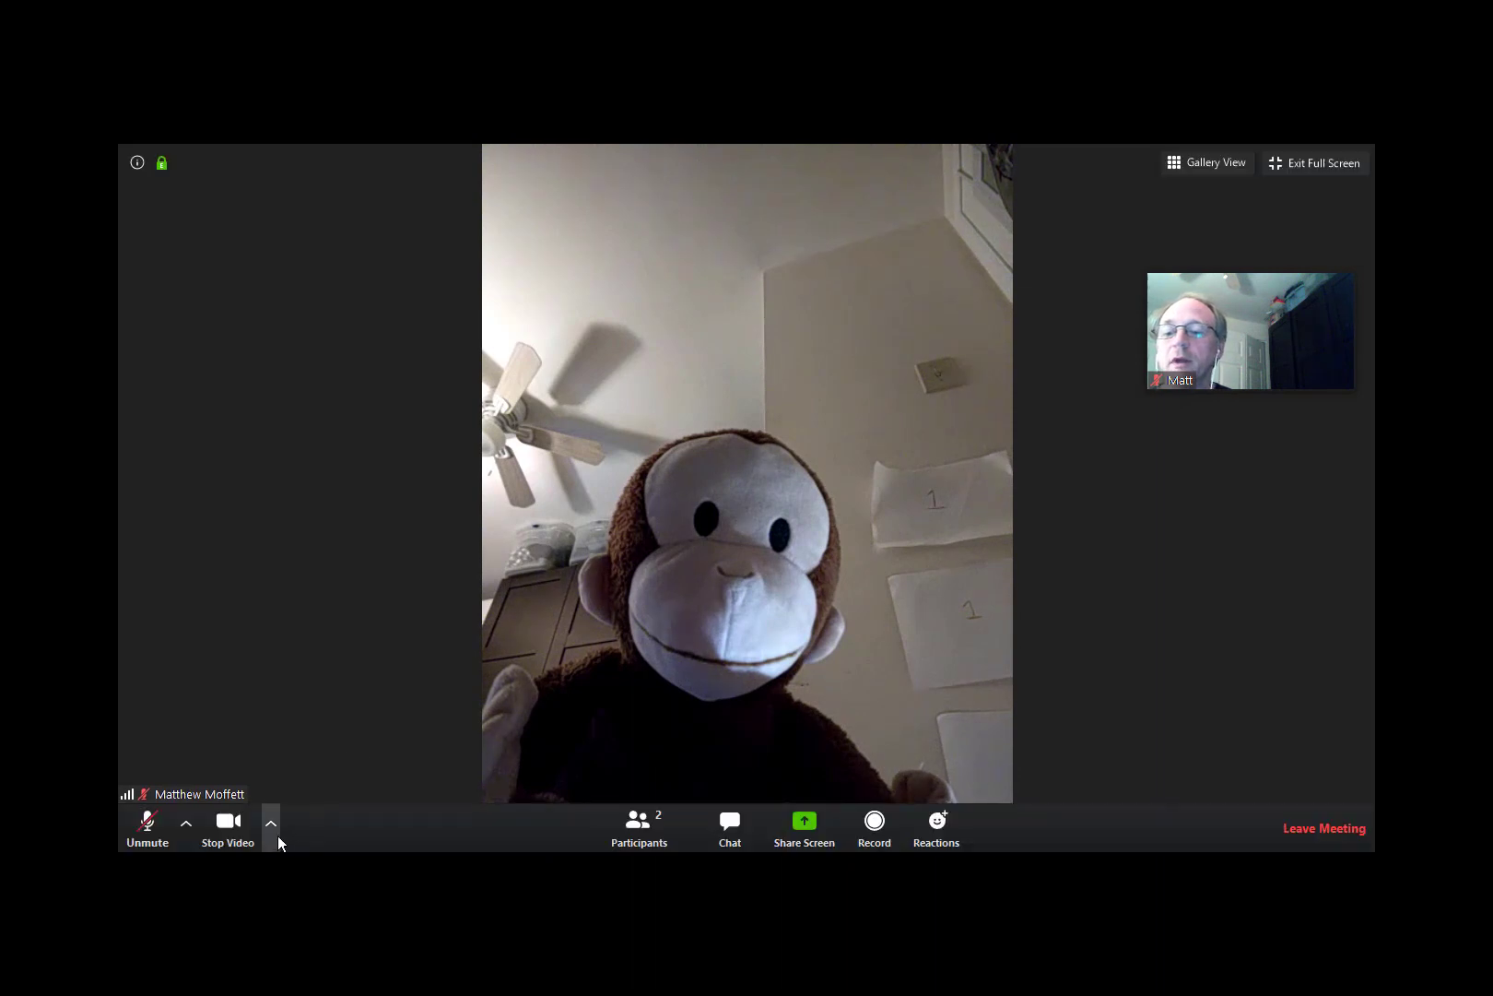
{"action": "left_click", "coordinate": [271, 823]}
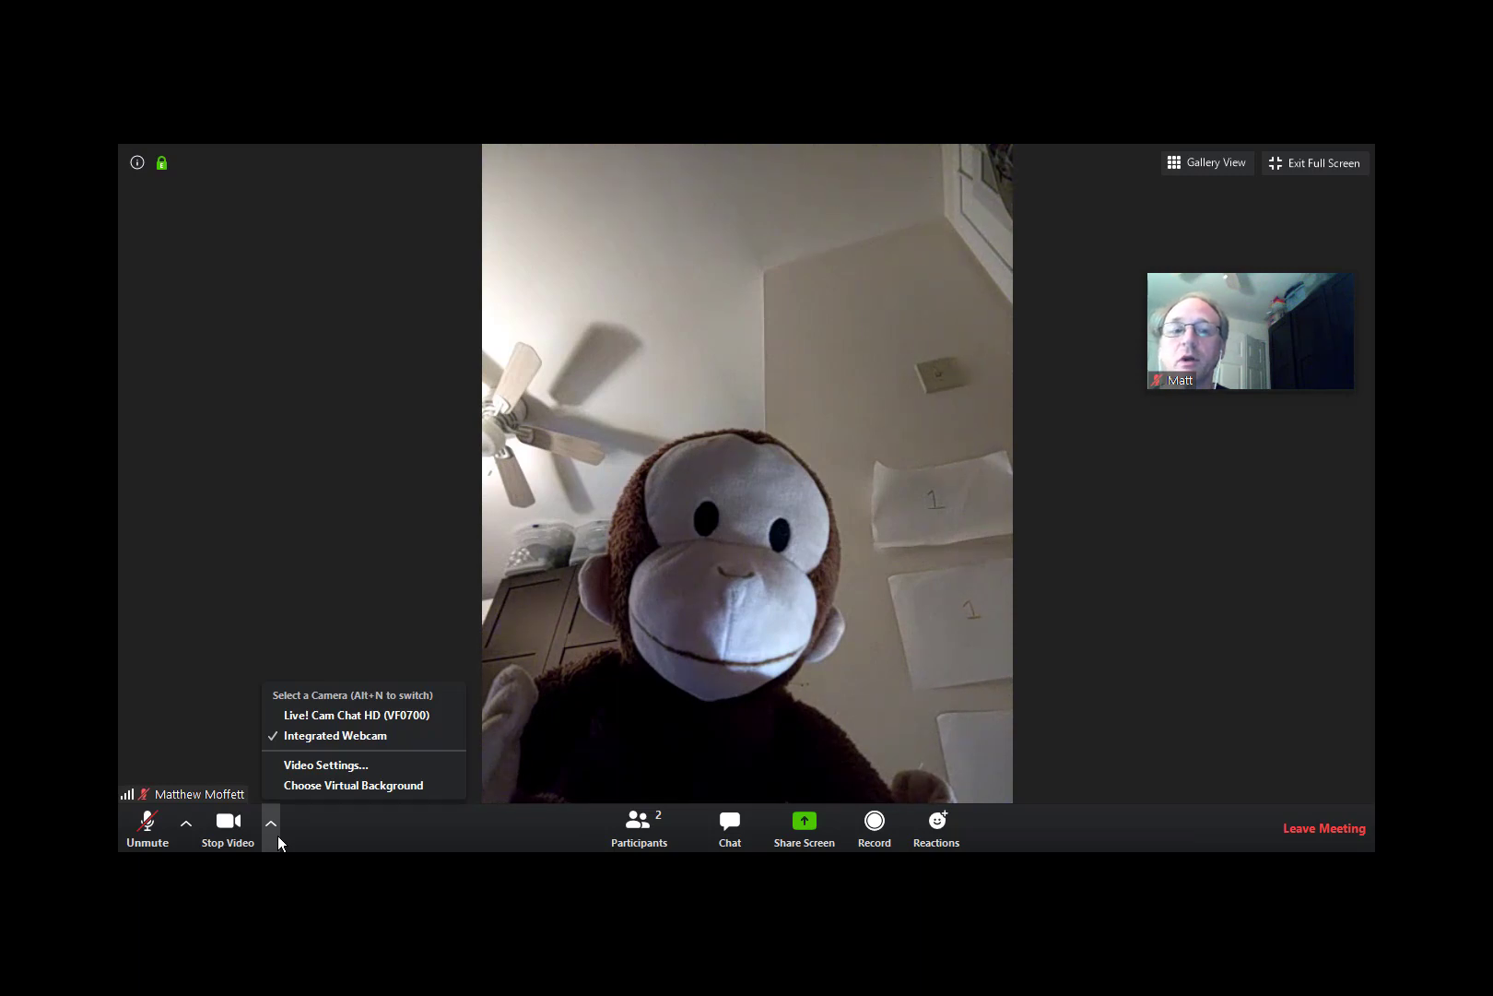
{"action": "left_click", "coordinate": [367, 630]}
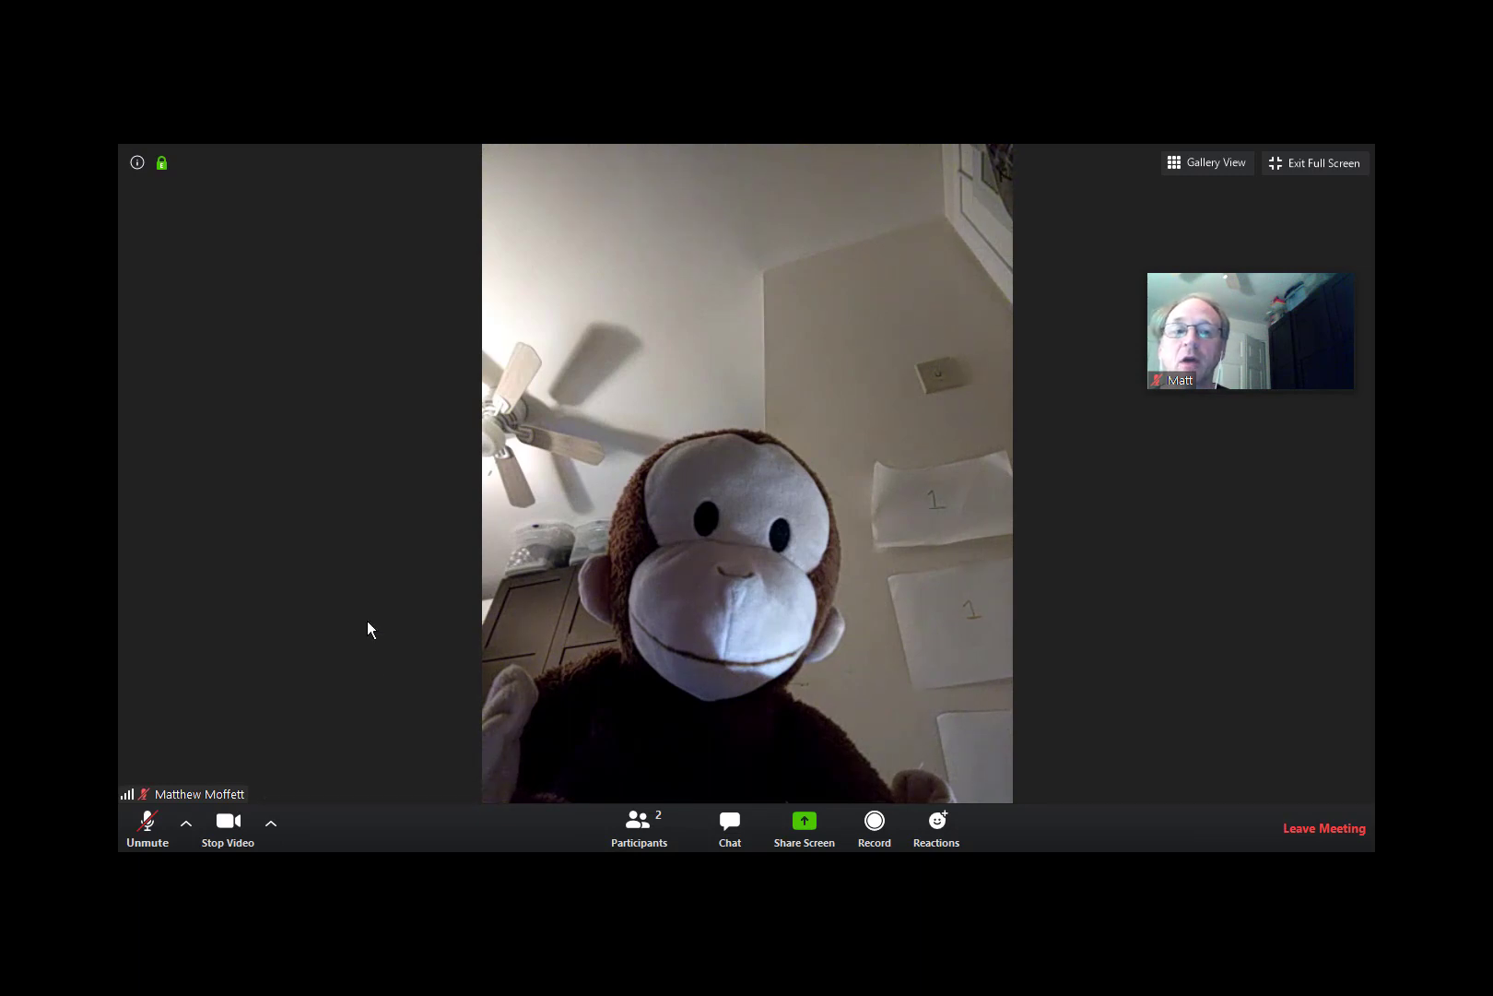
{"action": "left_click", "coordinate": [271, 827]}
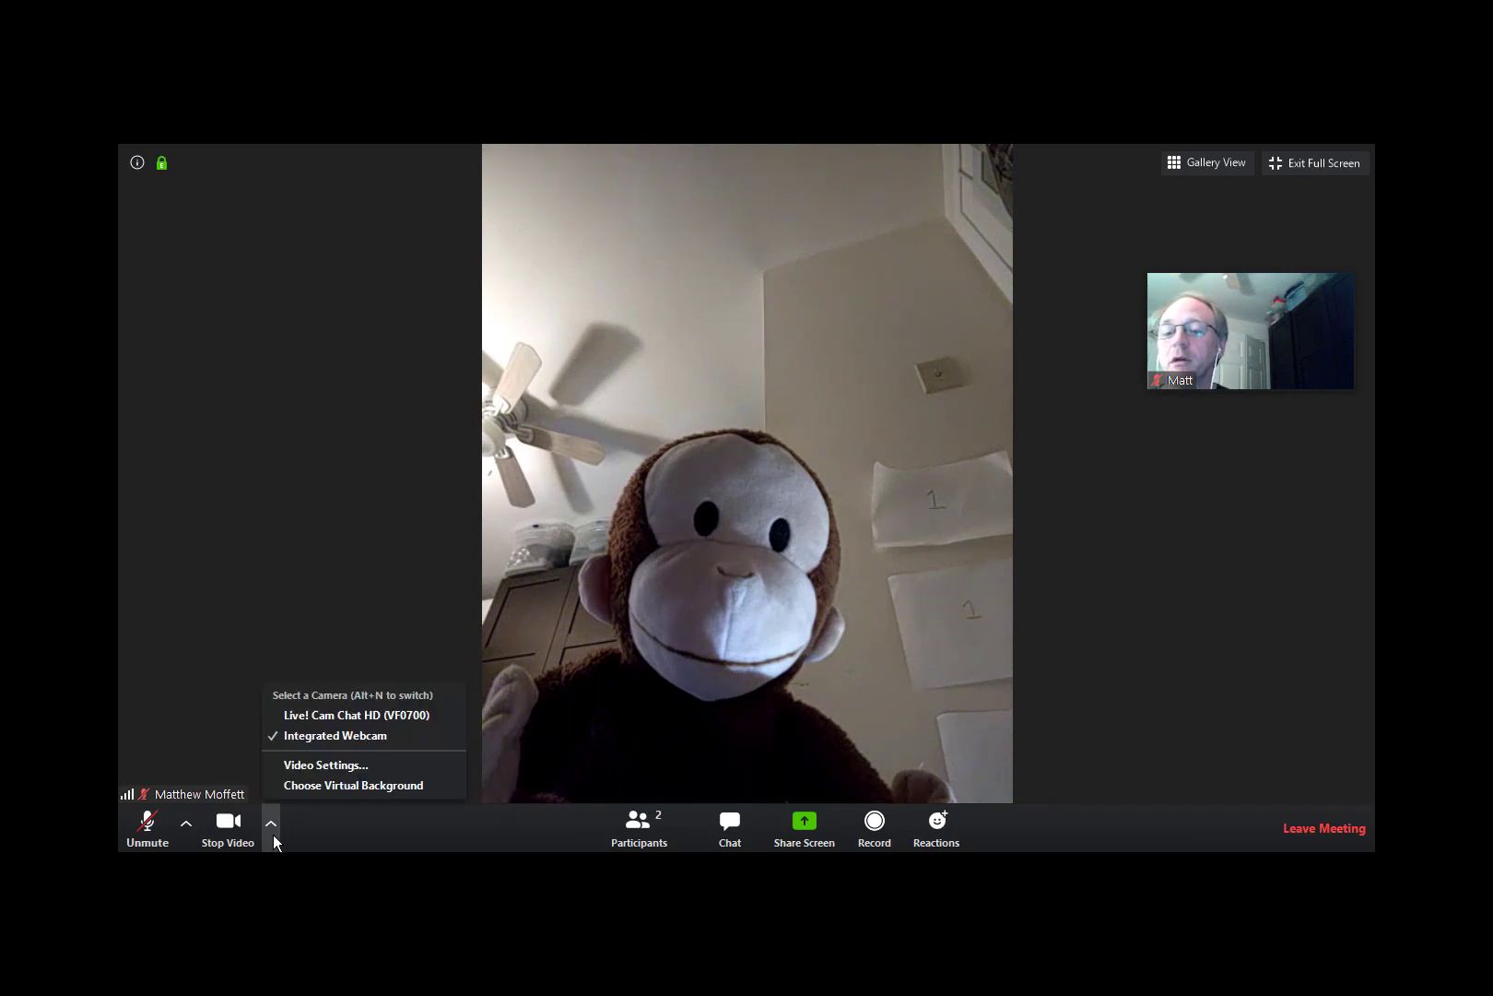
{"action": "left_click", "coordinate": [374, 715]}
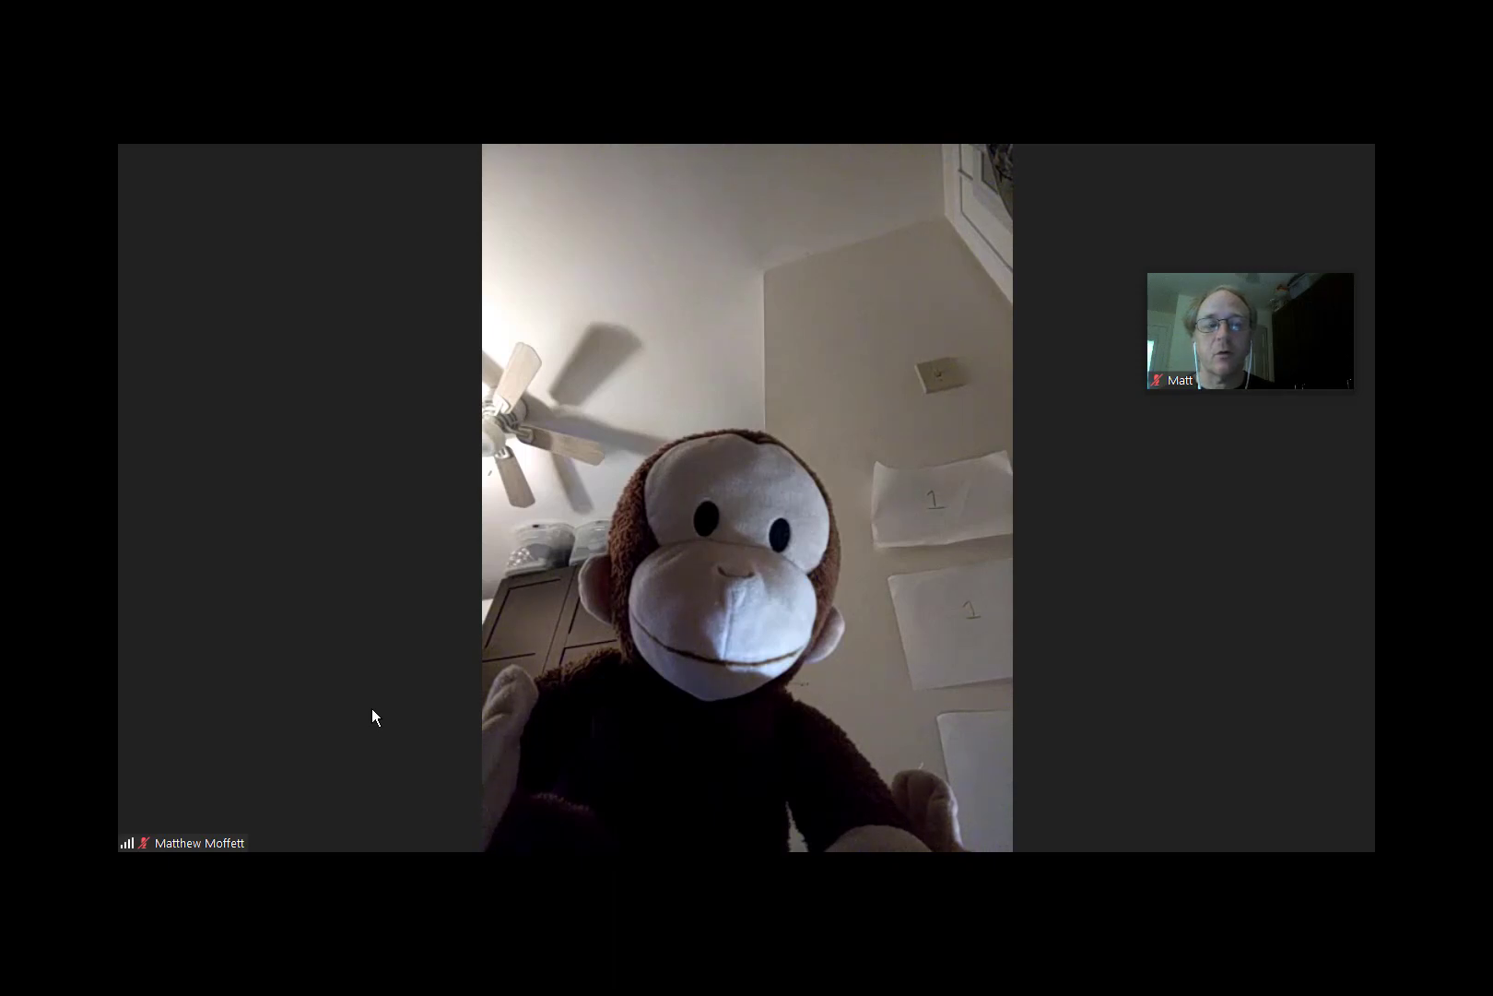
{"action": "mouse_move", "coordinate": [407, 824]}
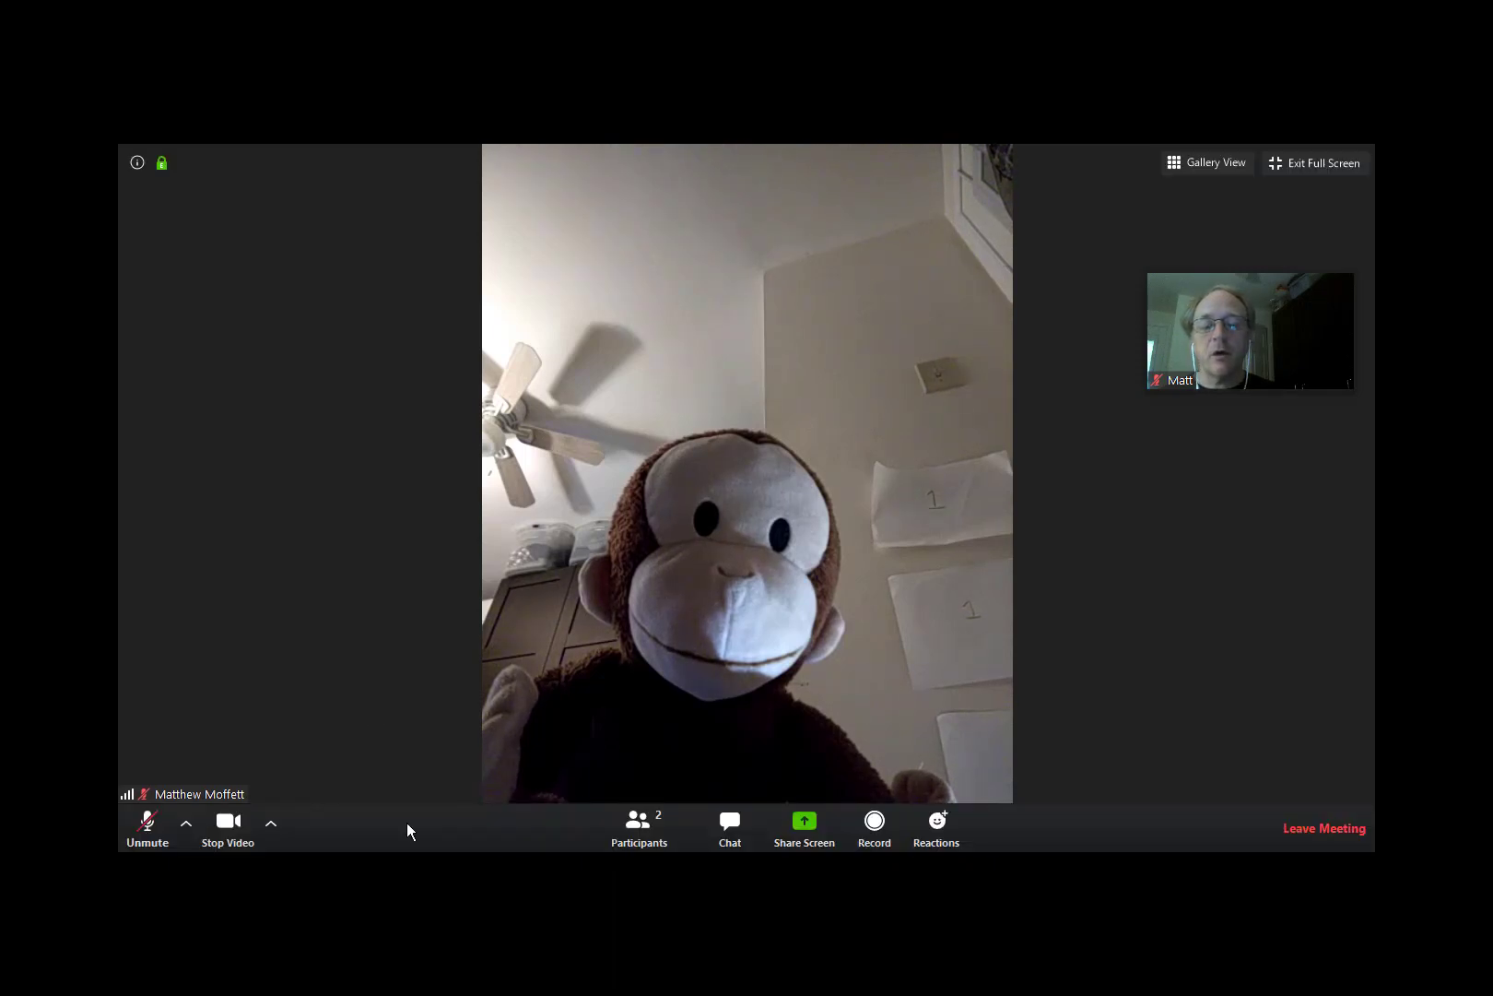
{"action": "left_click", "coordinate": [622, 828]}
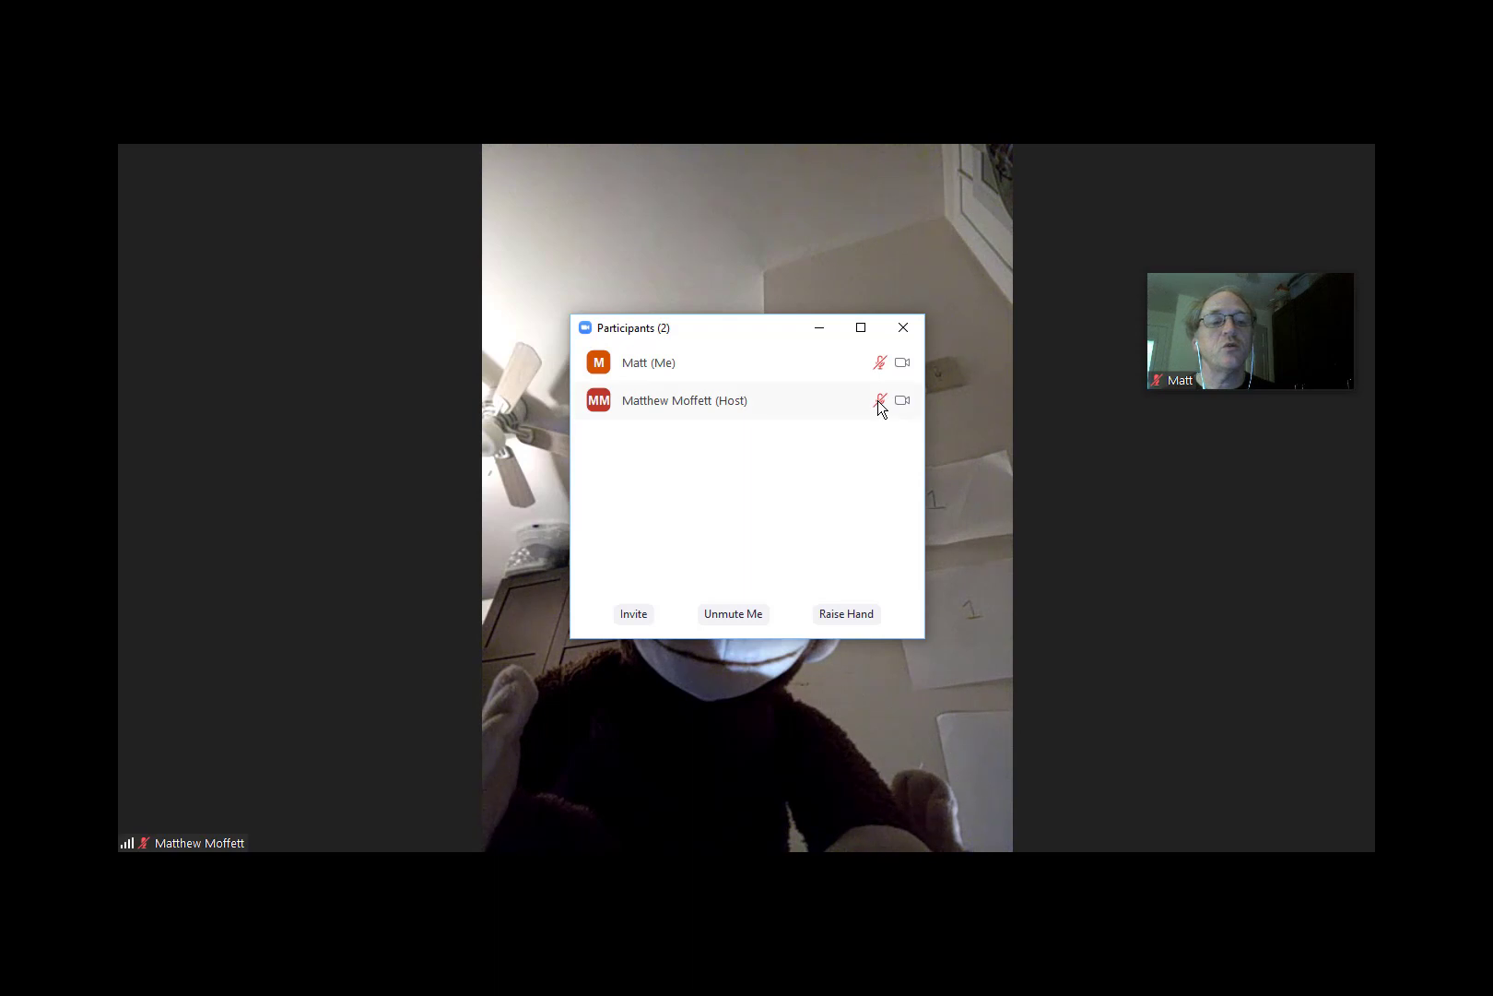
{"action": "left_click", "coordinate": [907, 328]}
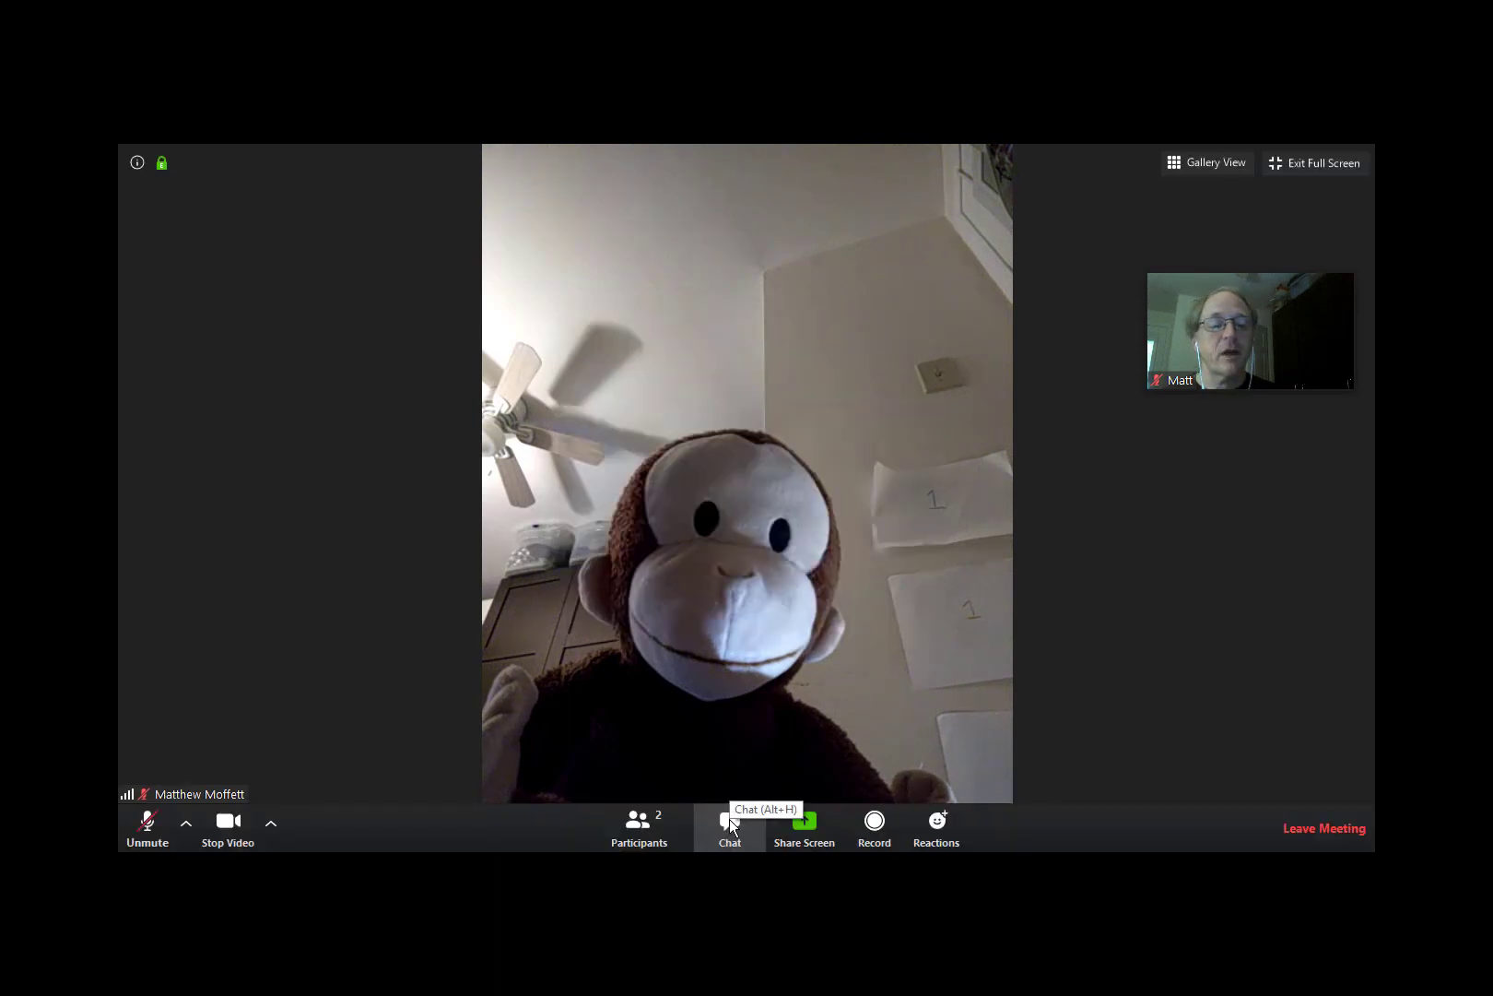
- Open the group chat, place it at lower right beside the video, and send 'Hello!' to Everyone
{"action": "left_click", "coordinate": [732, 825]}
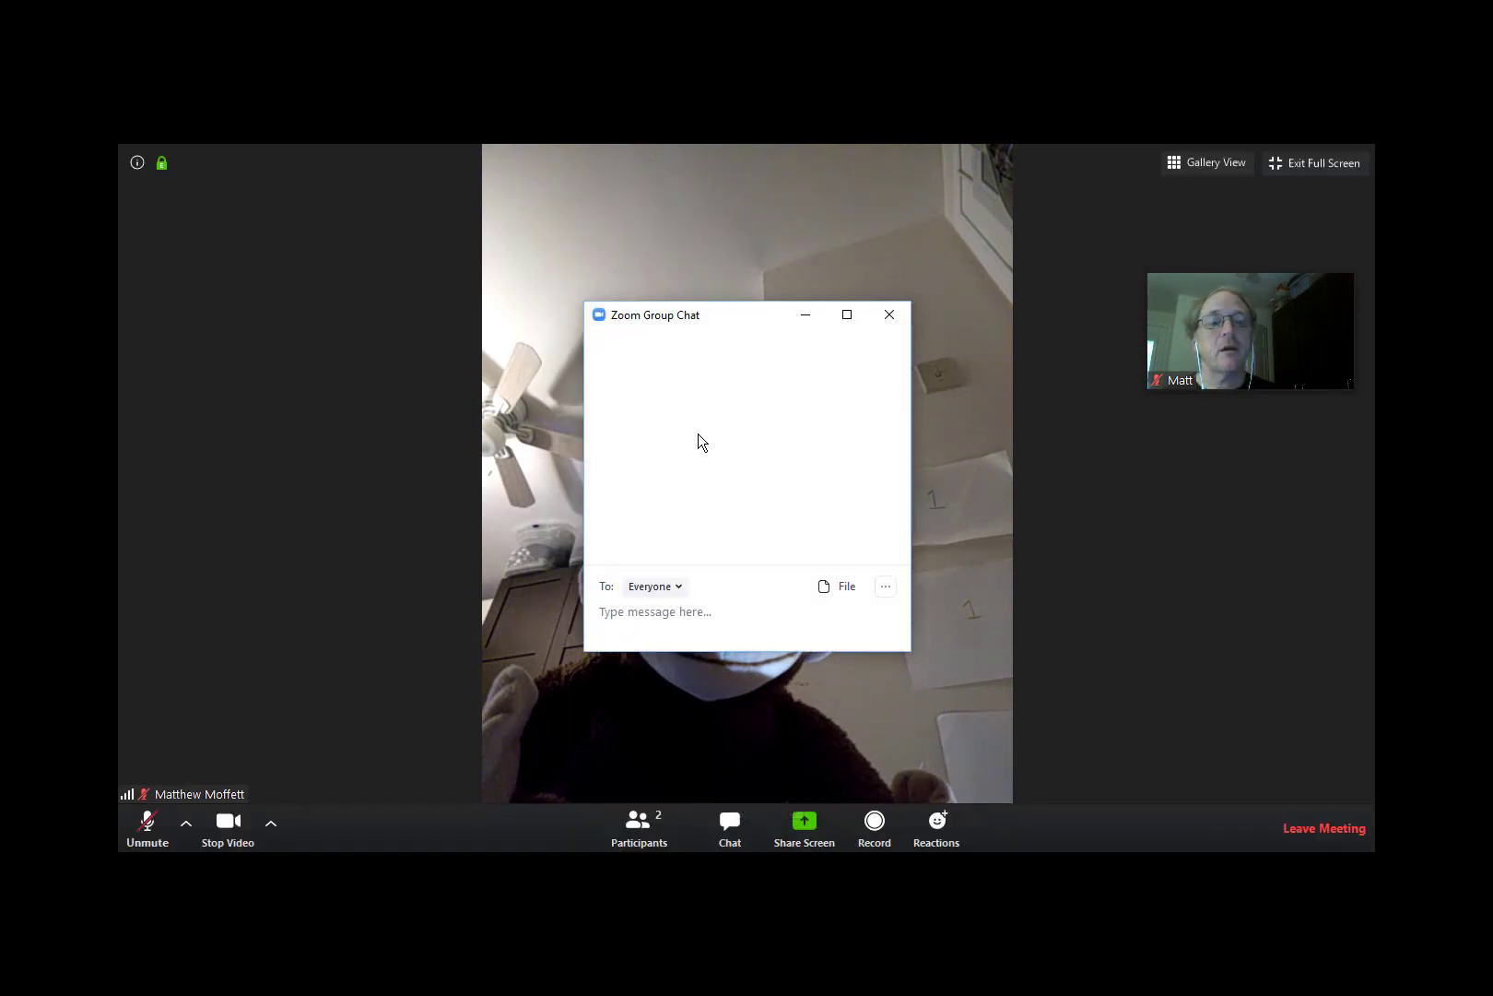
{"action": "left_click_drag", "start_coordinate": [686, 322], "coordinate": [1156, 466]}
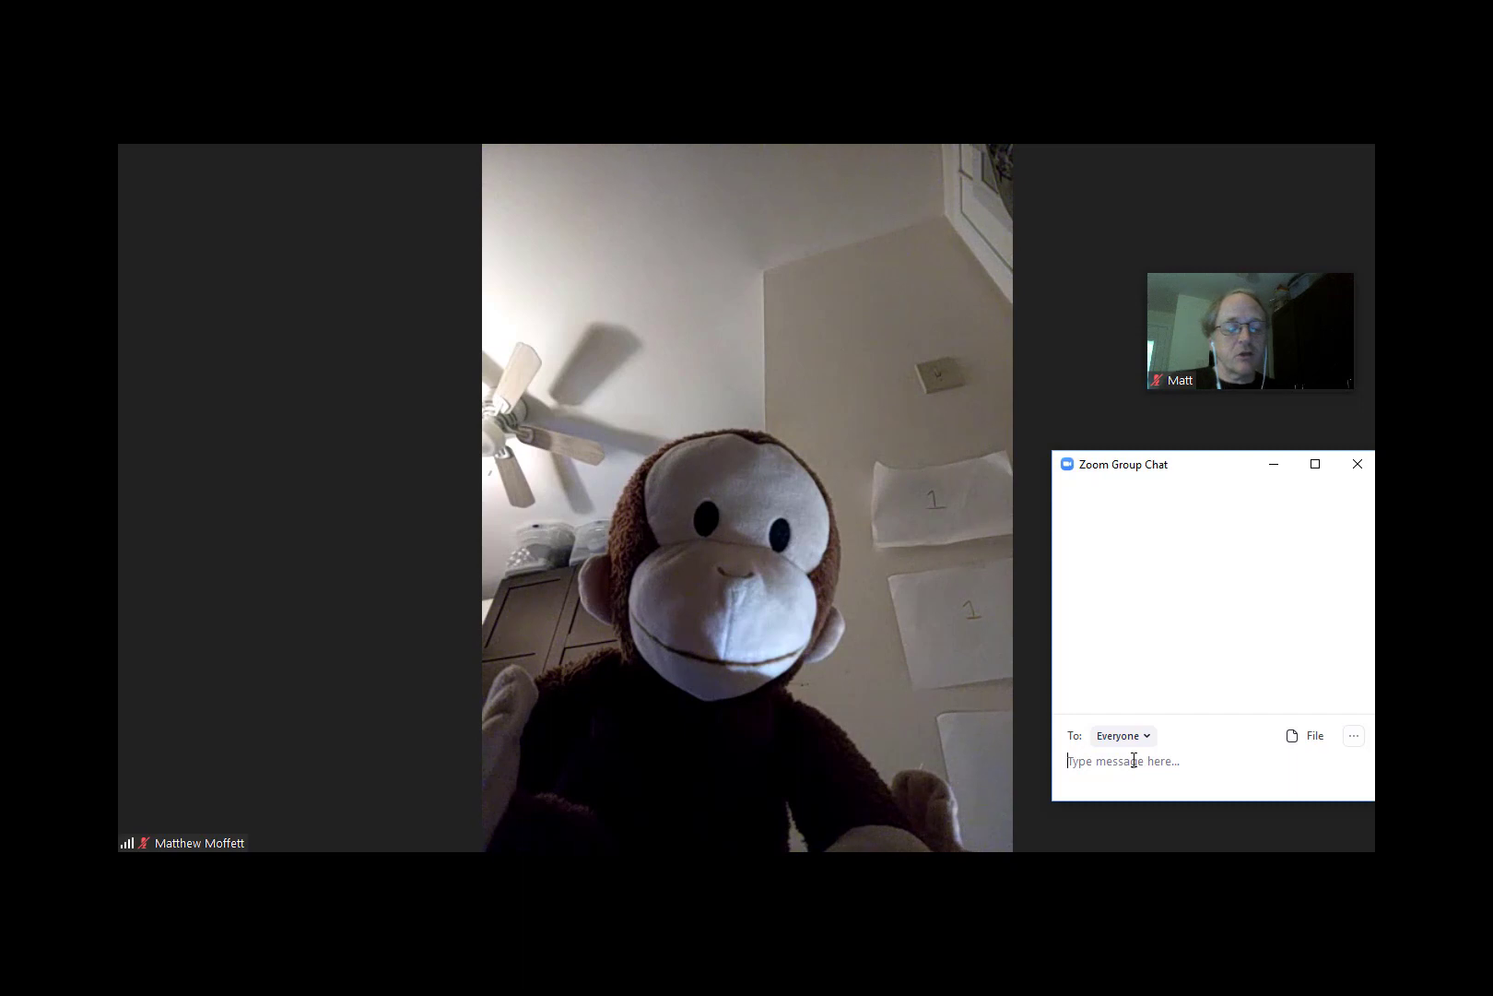
{"action": "type", "text": "Hello!"}
{"action": "key", "text": "Return"}
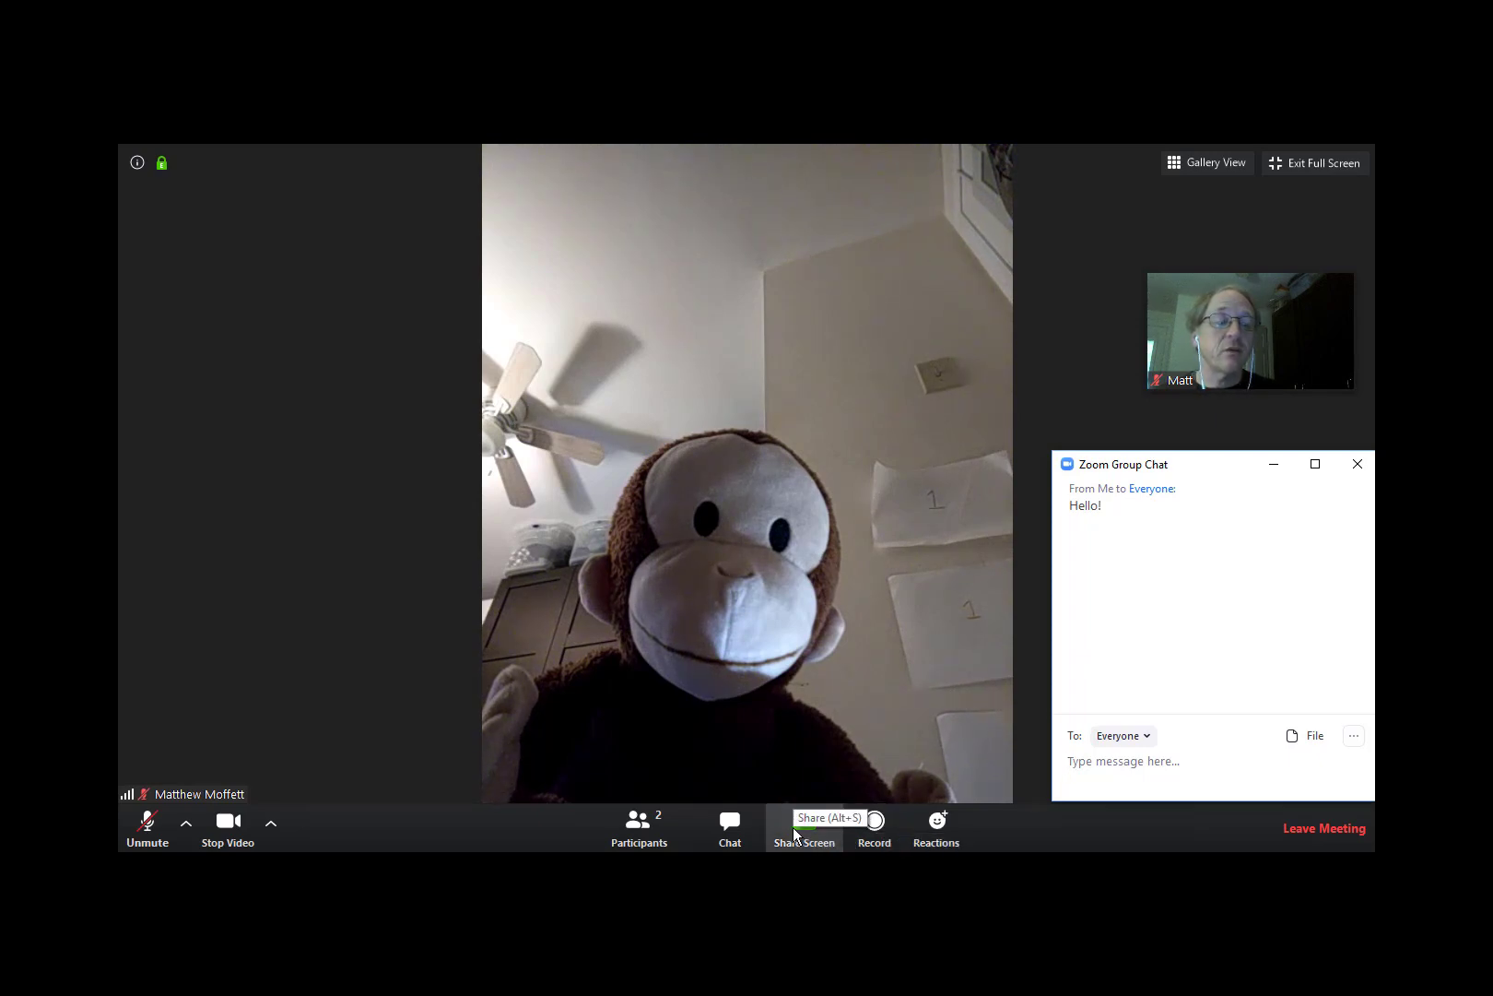
- Send a Clap reaction and then a Thumbs Up reaction, and nudge the chat window slightly
{"action": "left_click", "coordinate": [932, 831]}
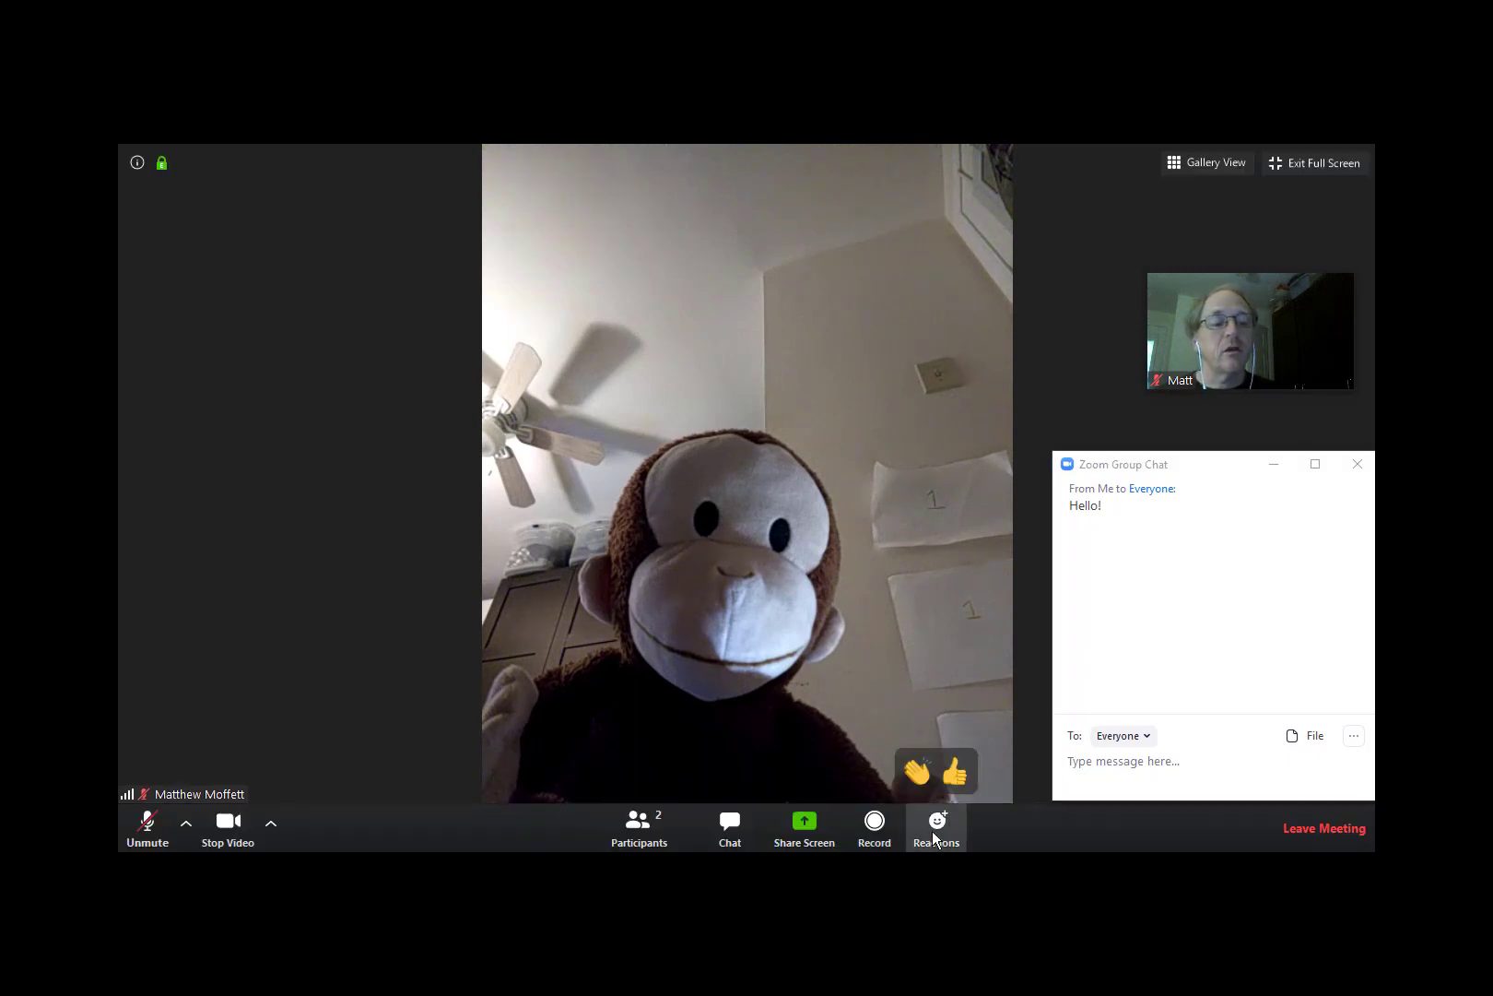
{"action": "left_click", "coordinate": [918, 767]}
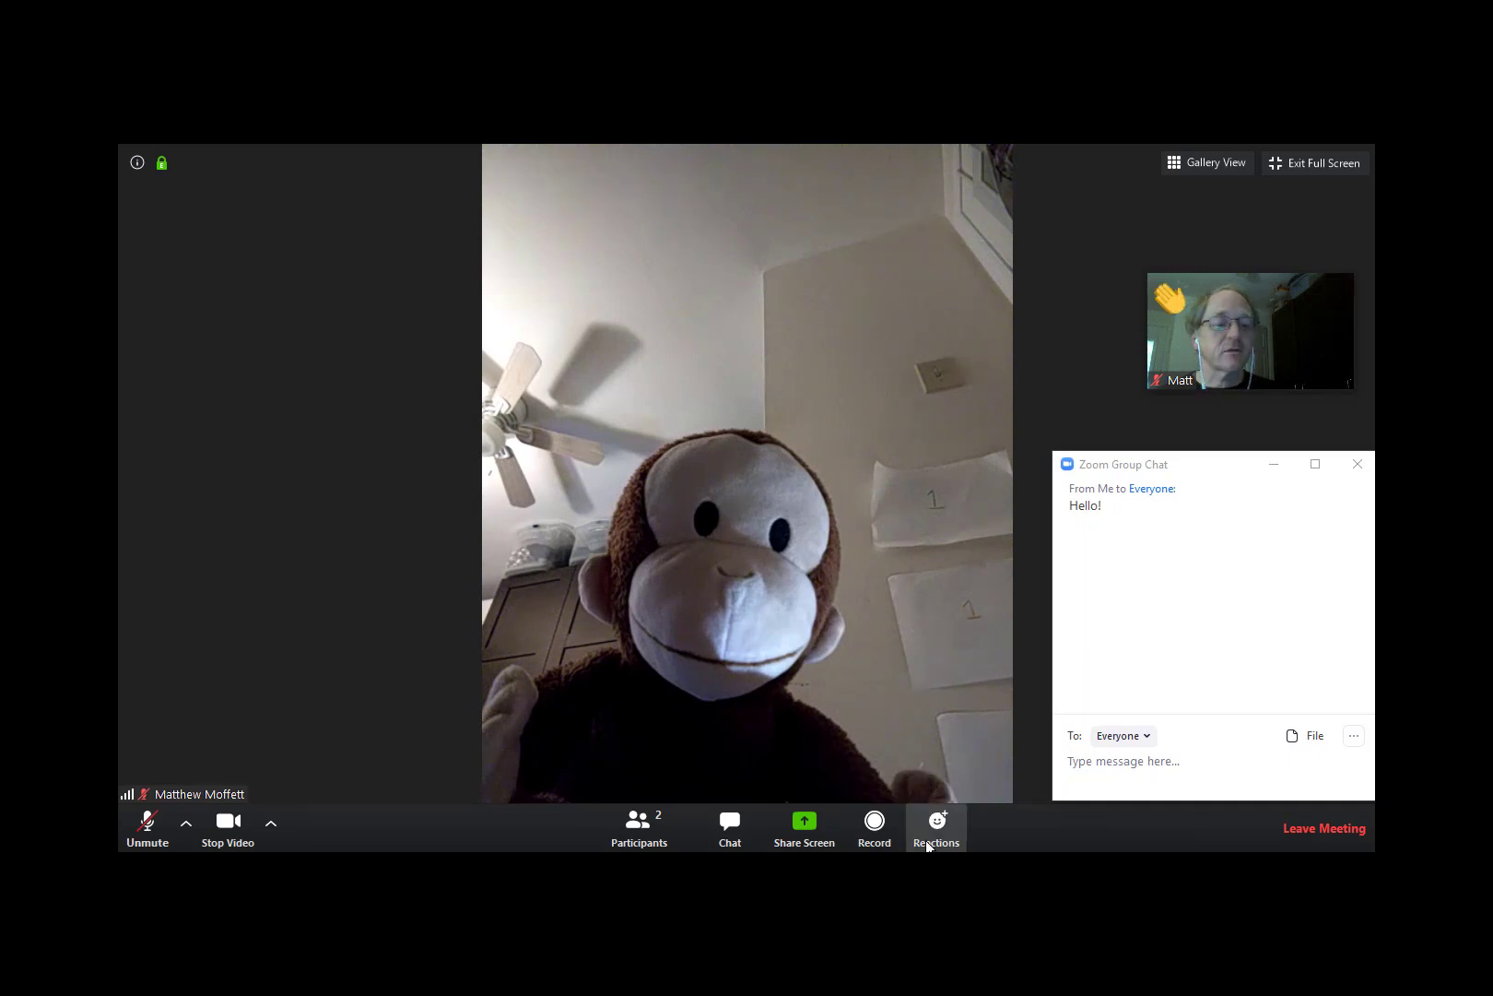
{"action": "left_click", "coordinate": [932, 834]}
{"action": "left_click", "coordinate": [954, 773]}
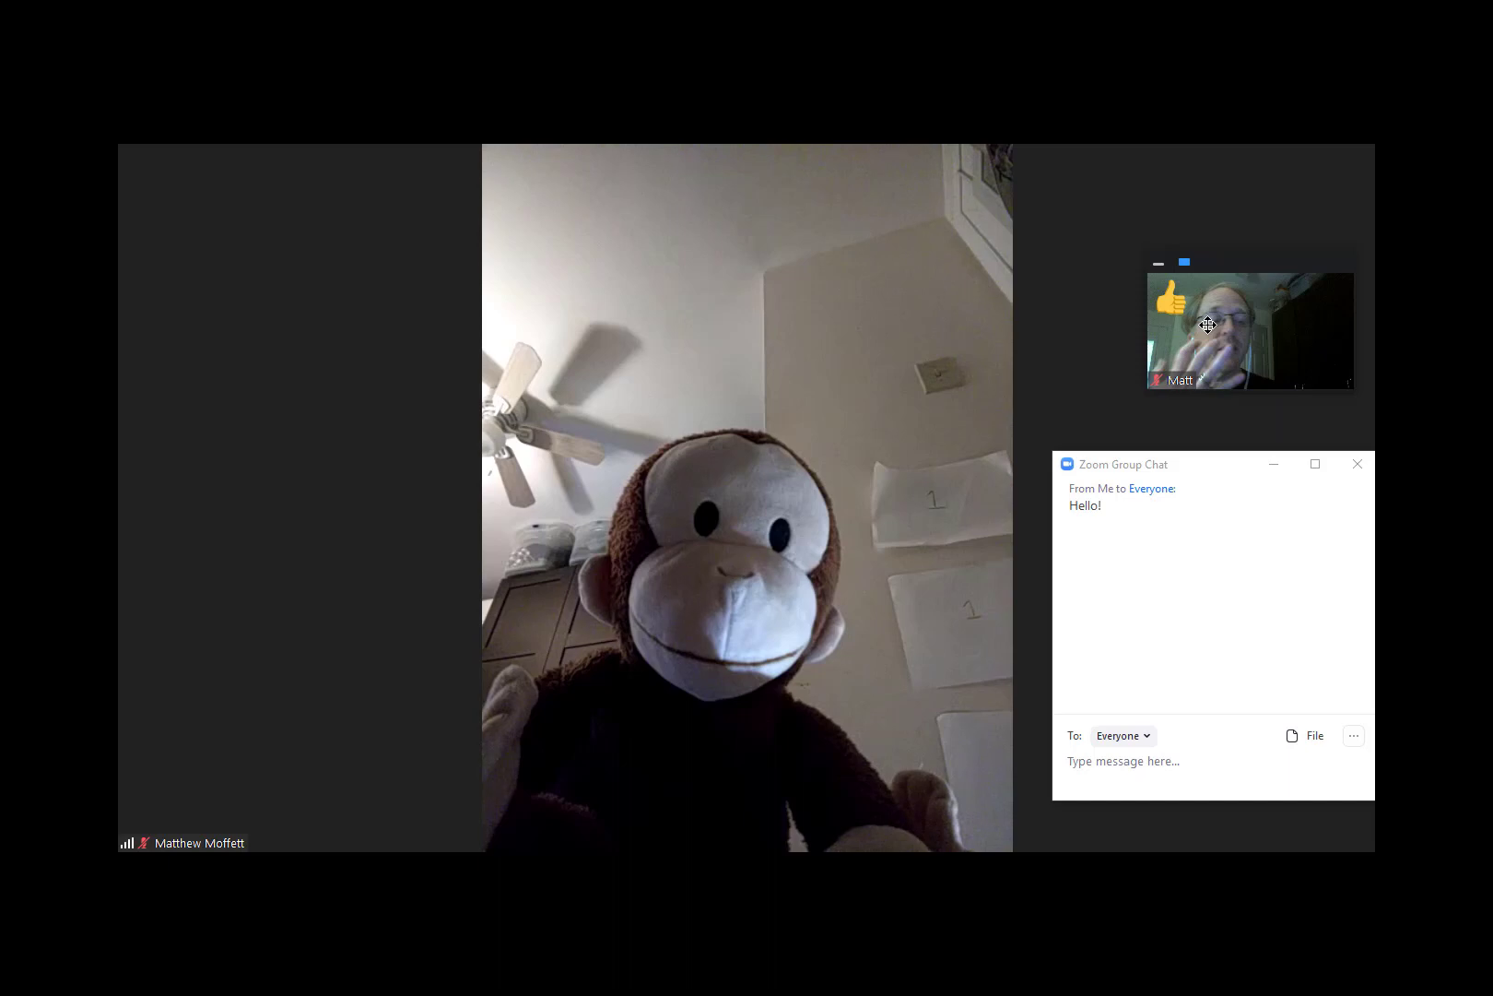
{"action": "left_click_drag", "start_coordinate": [1237, 473], "coordinate": [1226, 457]}
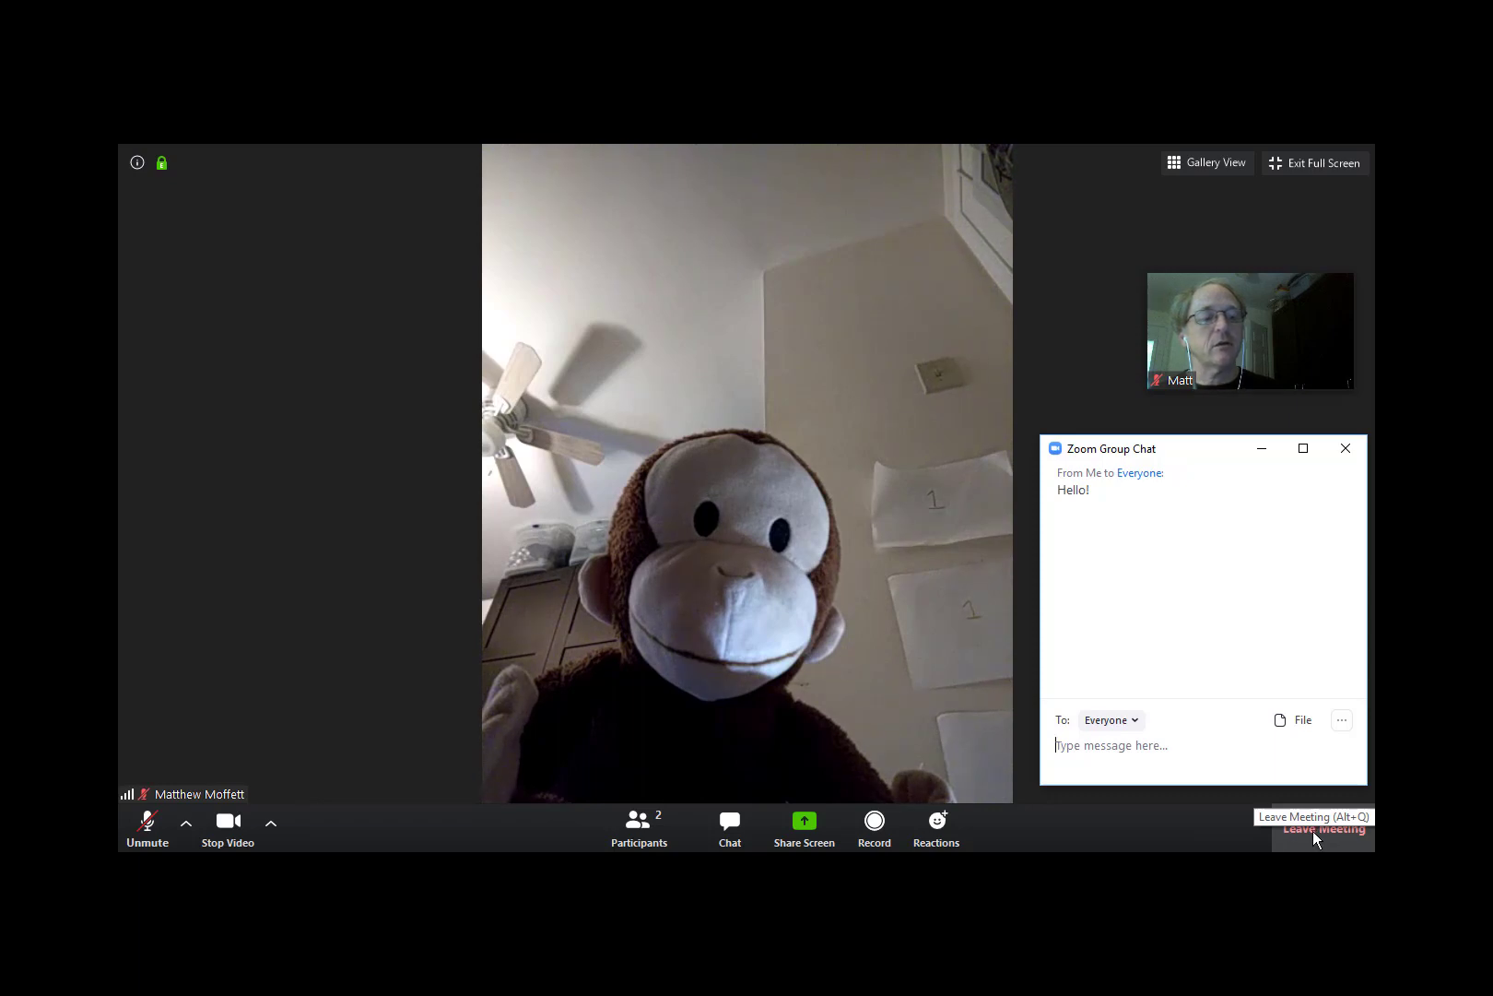
- Leave the meeting, confirming with Leave Meeting in the confirmation dialog
{"action": "left_click", "coordinate": [1312, 831]}
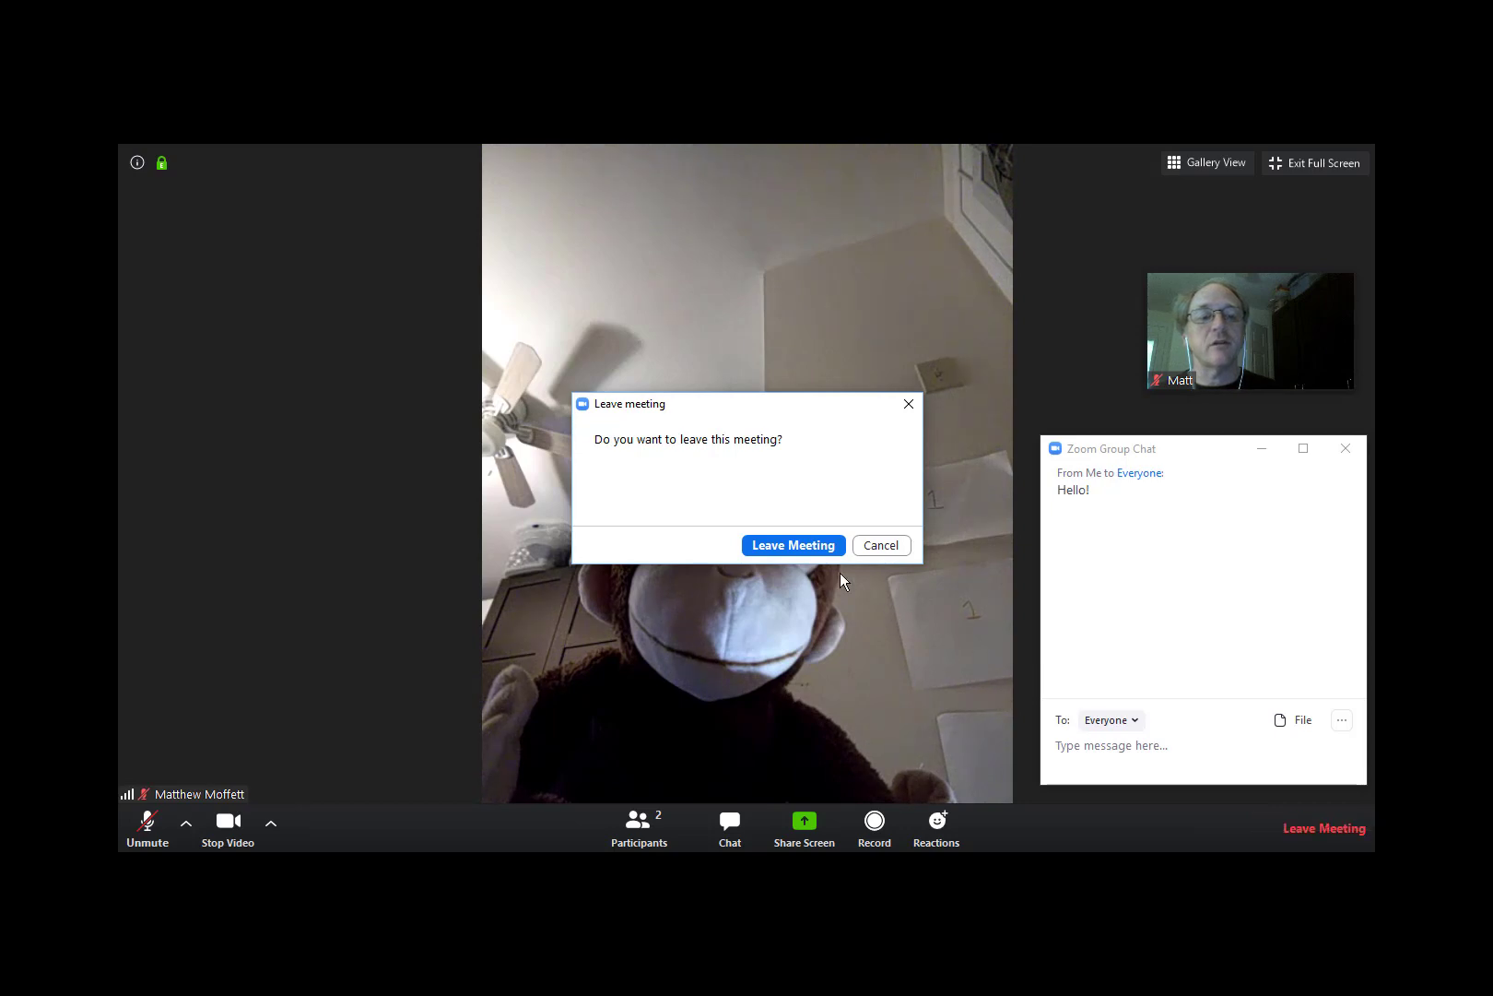
{"action": "left_click", "coordinate": [801, 546]}
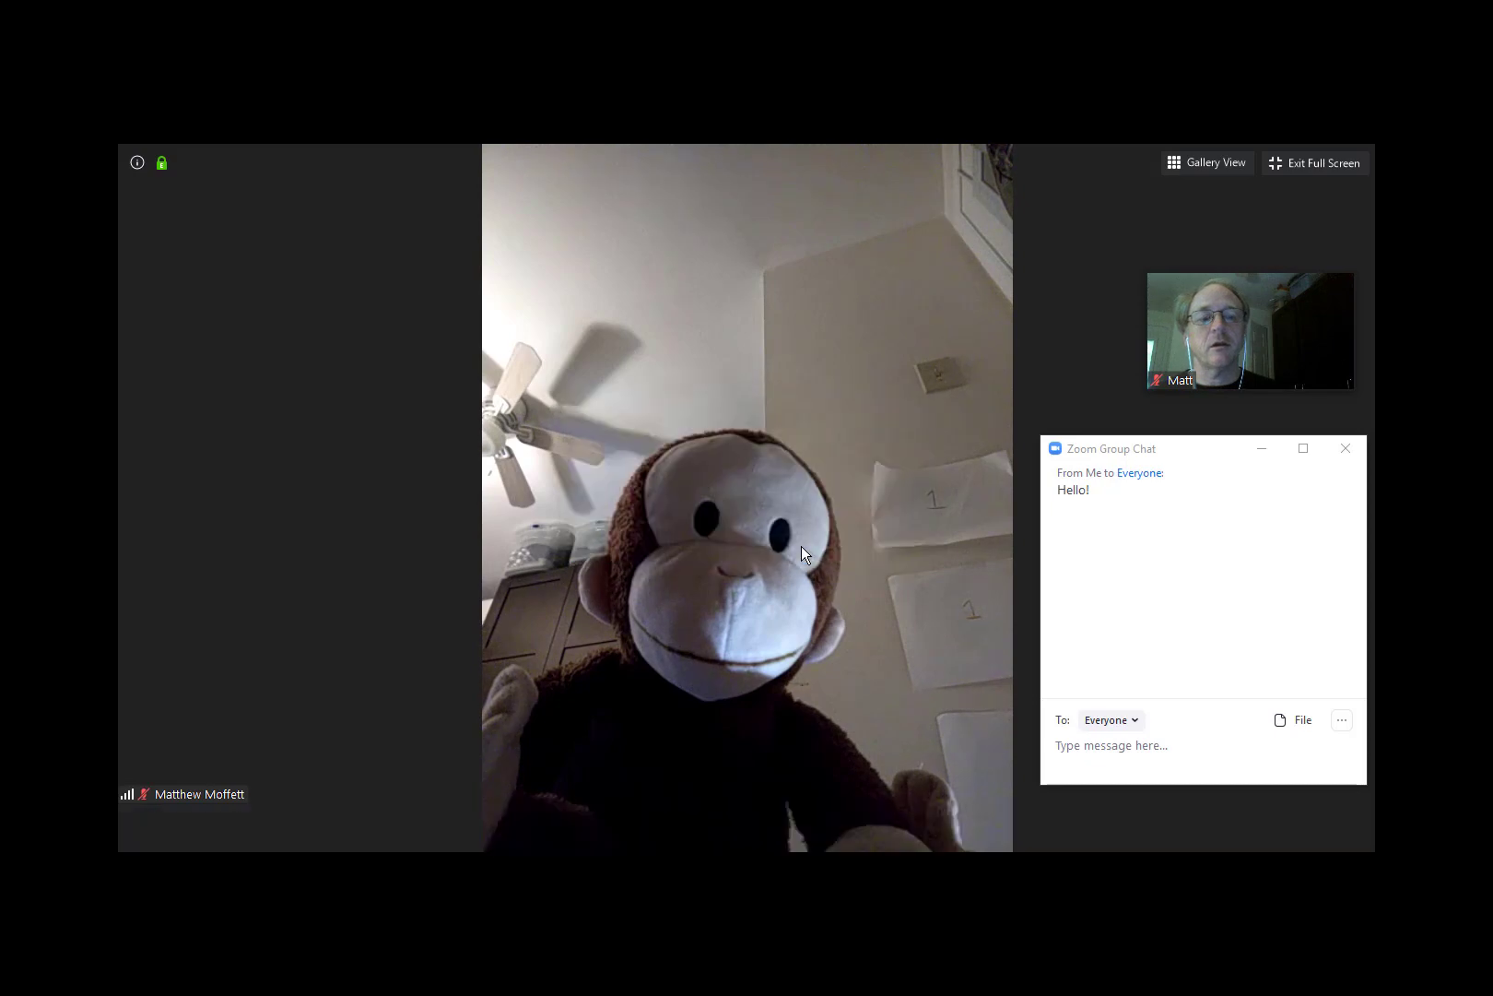